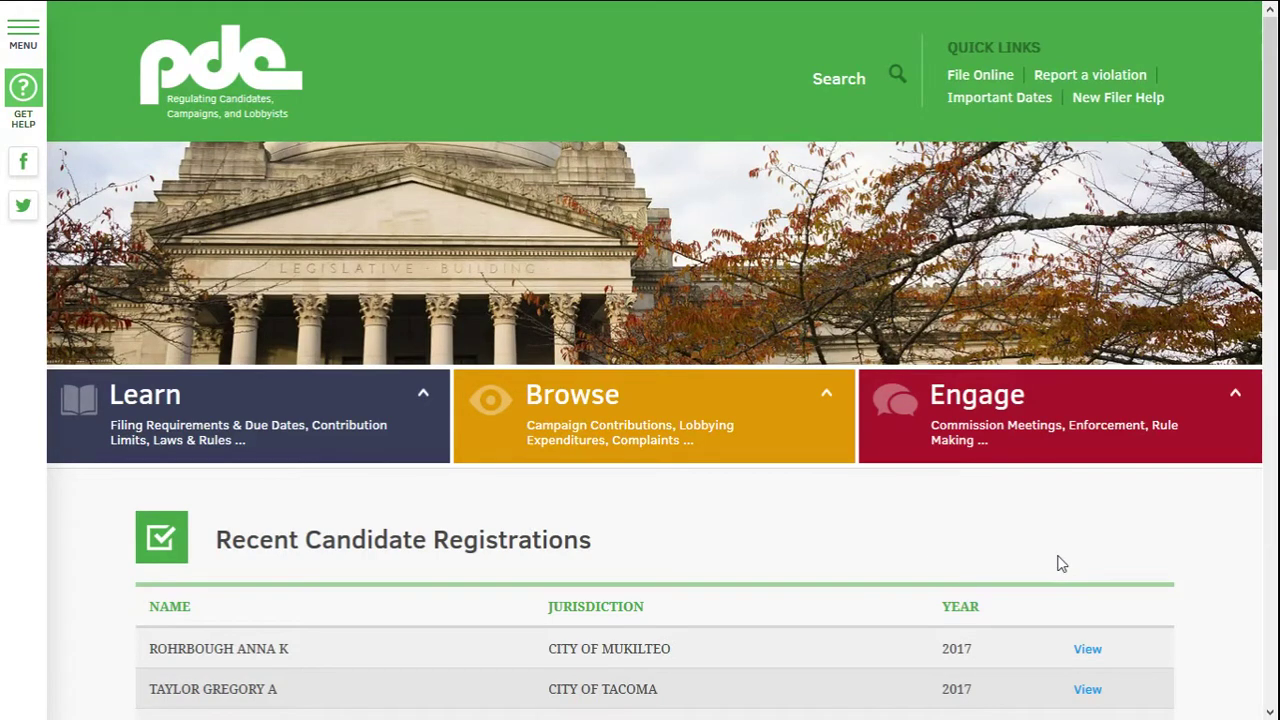
# Step: Go to the PDC Open Data page from Browse > See All and scroll to its dataset table
pyautogui.click(687, 414)
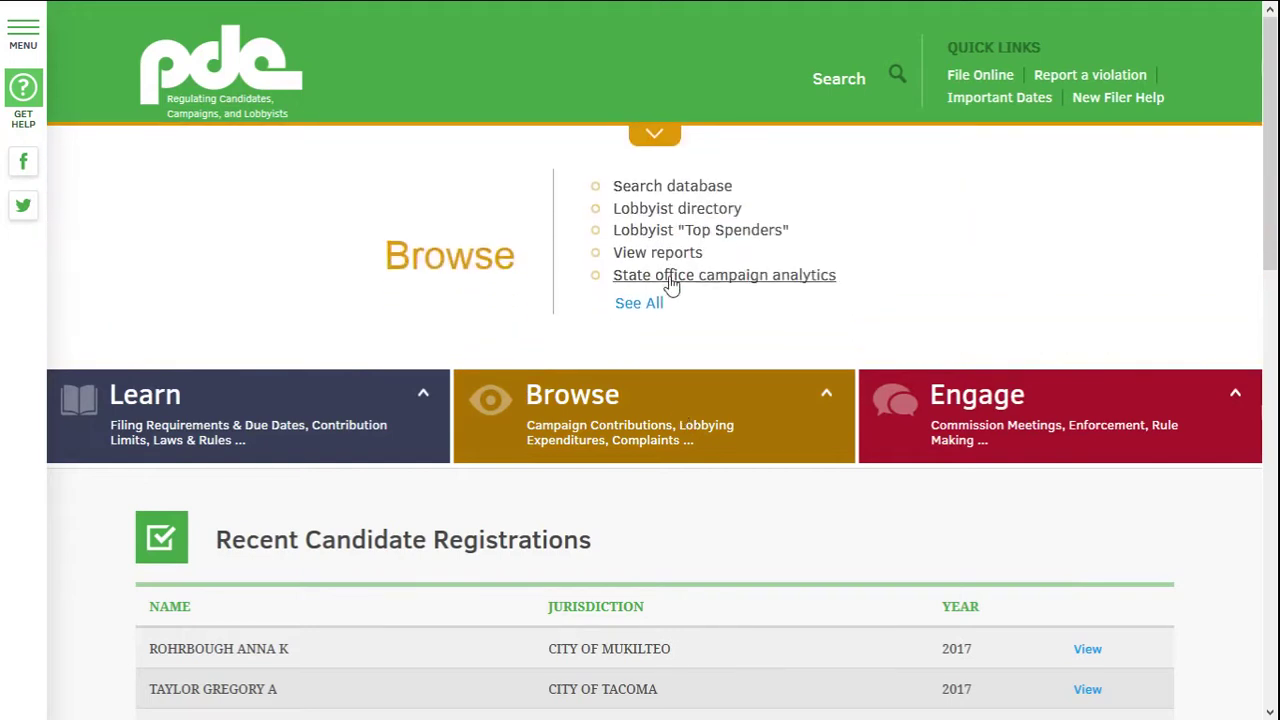
pyautogui.click(639, 325)
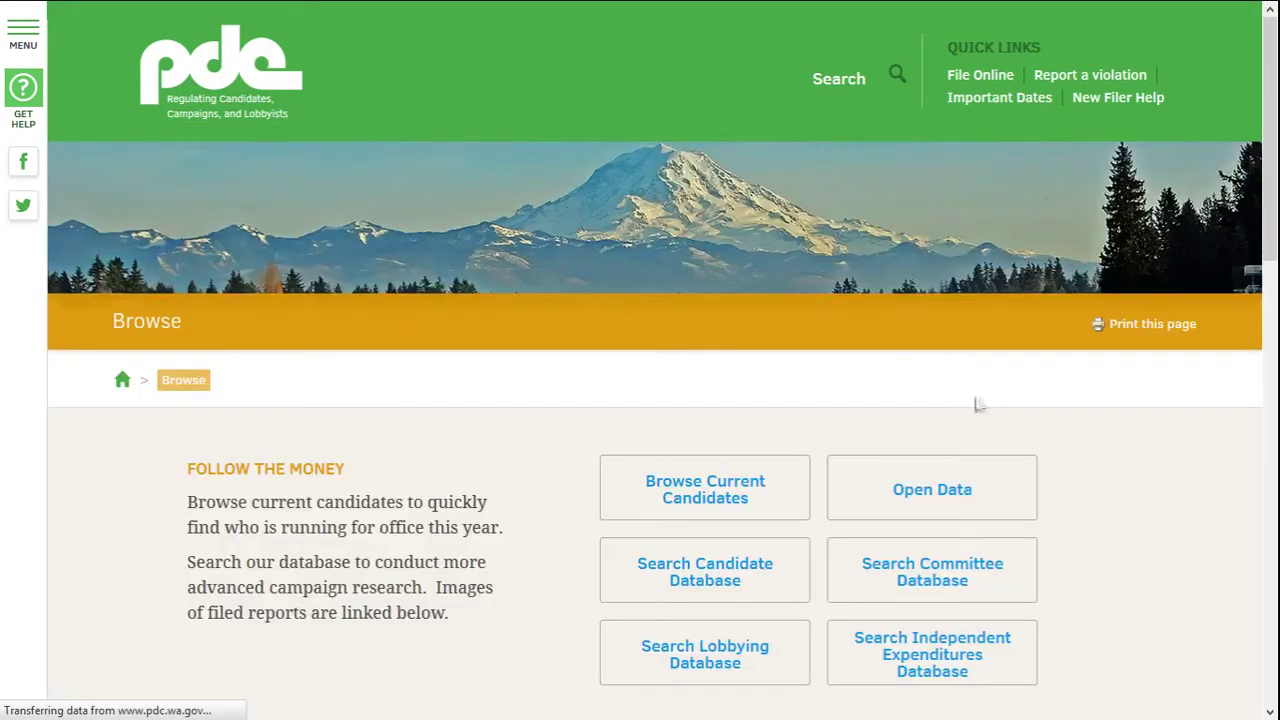
pyautogui.click(921, 490)
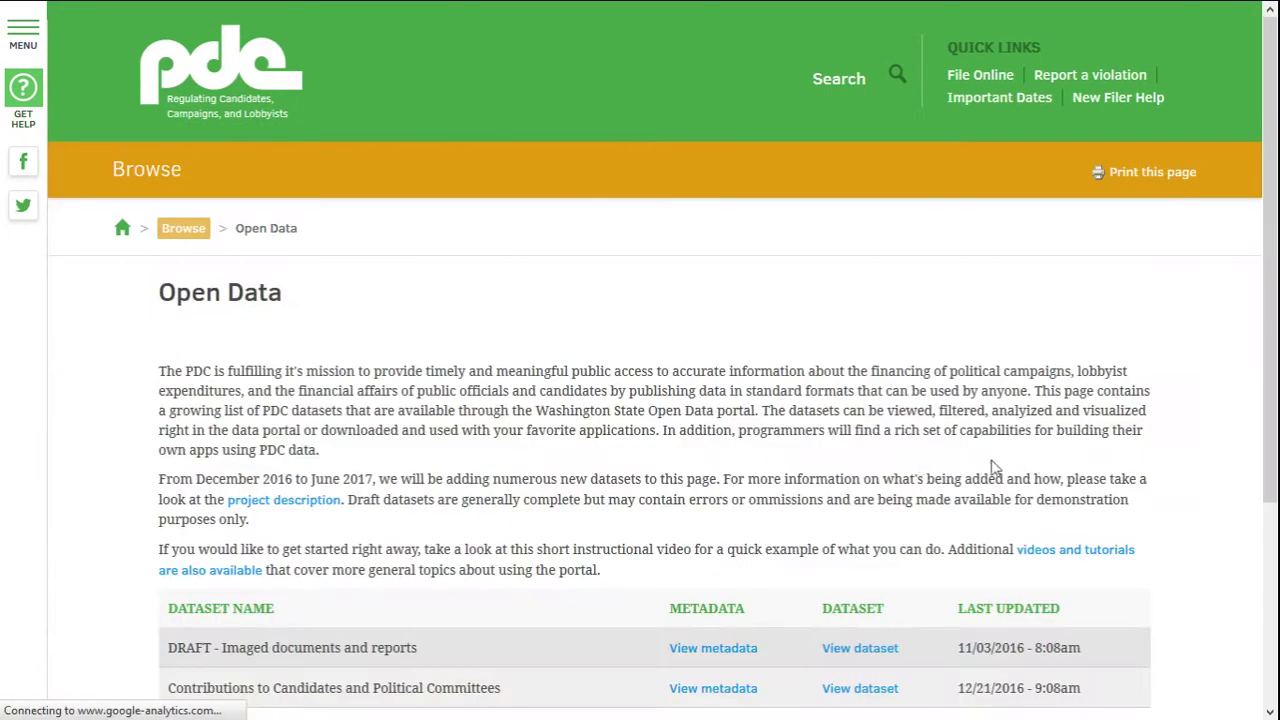
pyautogui.scroll(-2, 966, 452)
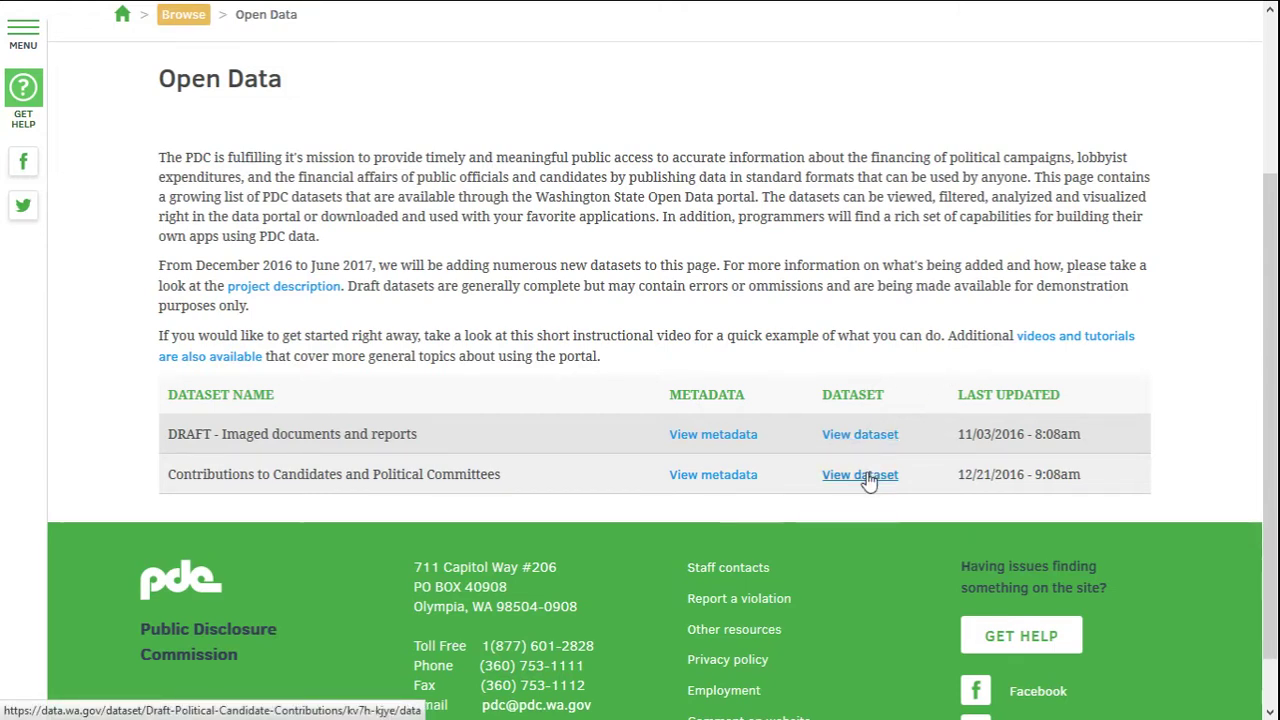
# Step: Review the metadata and field table of the Contributions to Candidates and Political Committees dataset
pyautogui.click(719, 476)
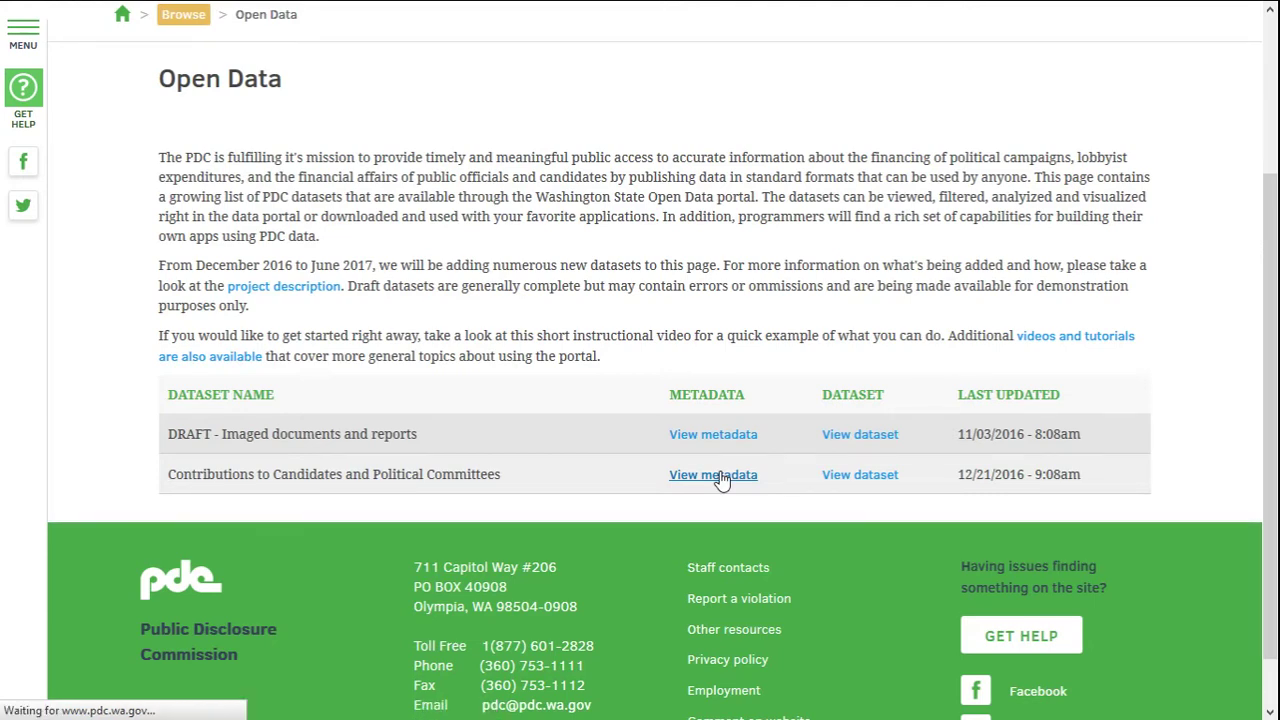
pyautogui.scroll(-3, 673, 433)
pyautogui.scroll(2, 674, 438)
pyautogui.scroll(-4, 674, 438)
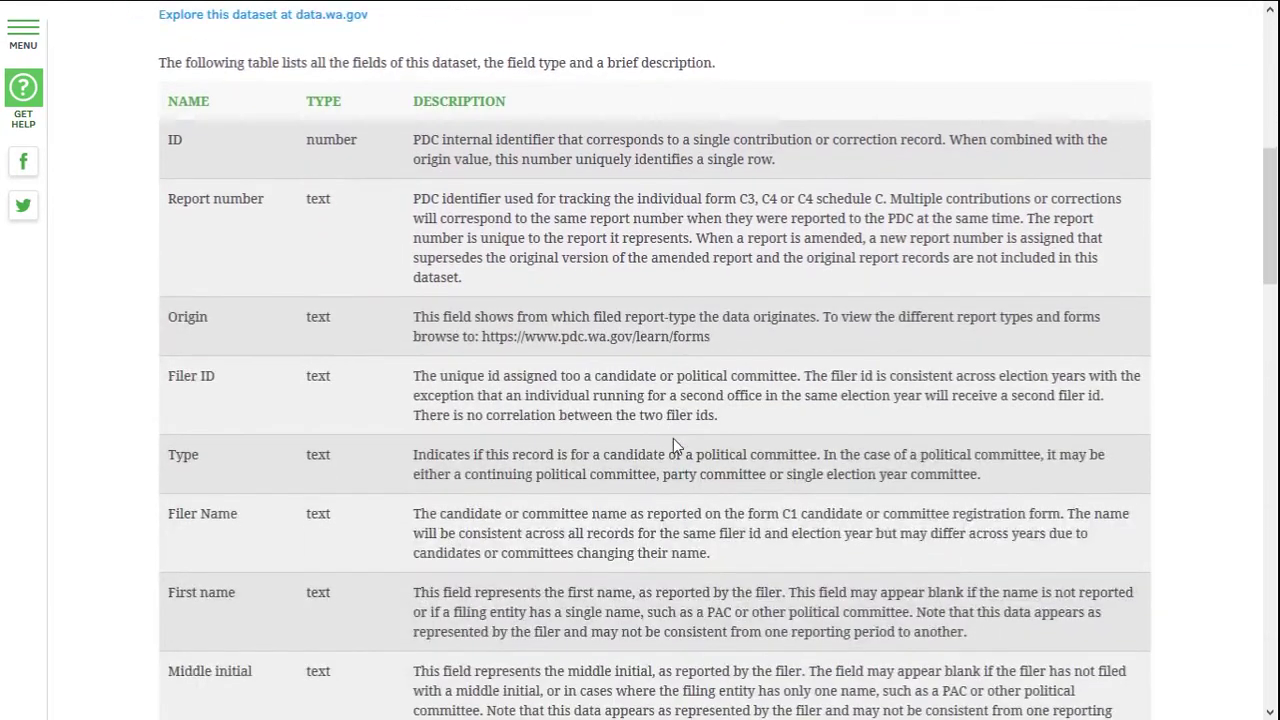
pyautogui.scroll(-4, 673, 438)
pyautogui.scroll(-2, 672, 438)
pyautogui.scroll(8, 672, 438)
pyautogui.scroll(3, 668, 438)
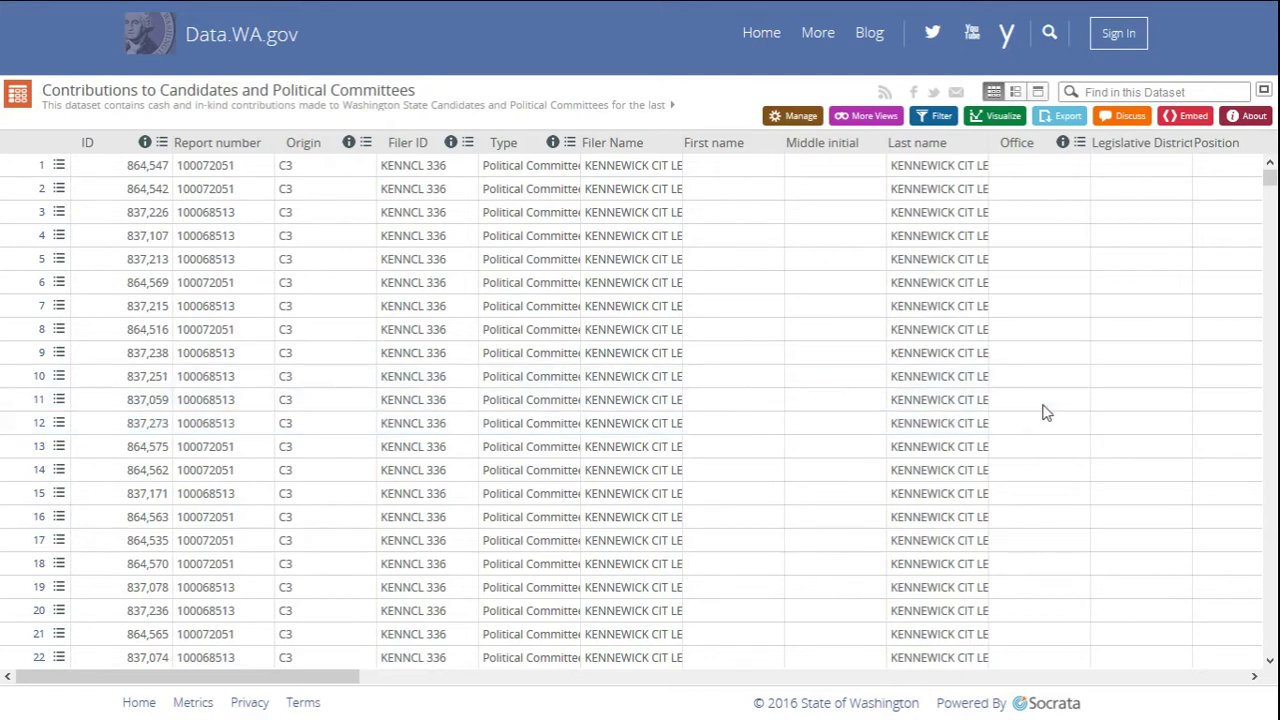
# Step: Add a filter condition 'Election year is 2016' to the contributions table
pyautogui.click(942, 123)
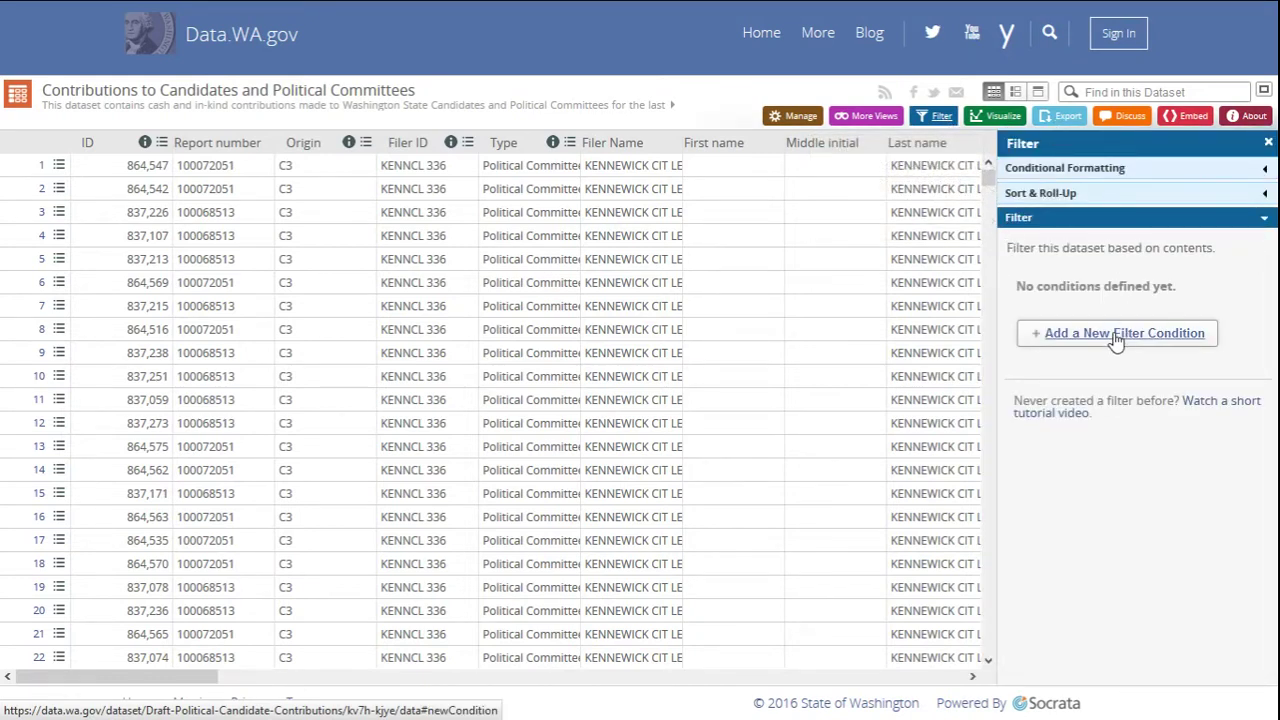
pyautogui.click(1117, 336)
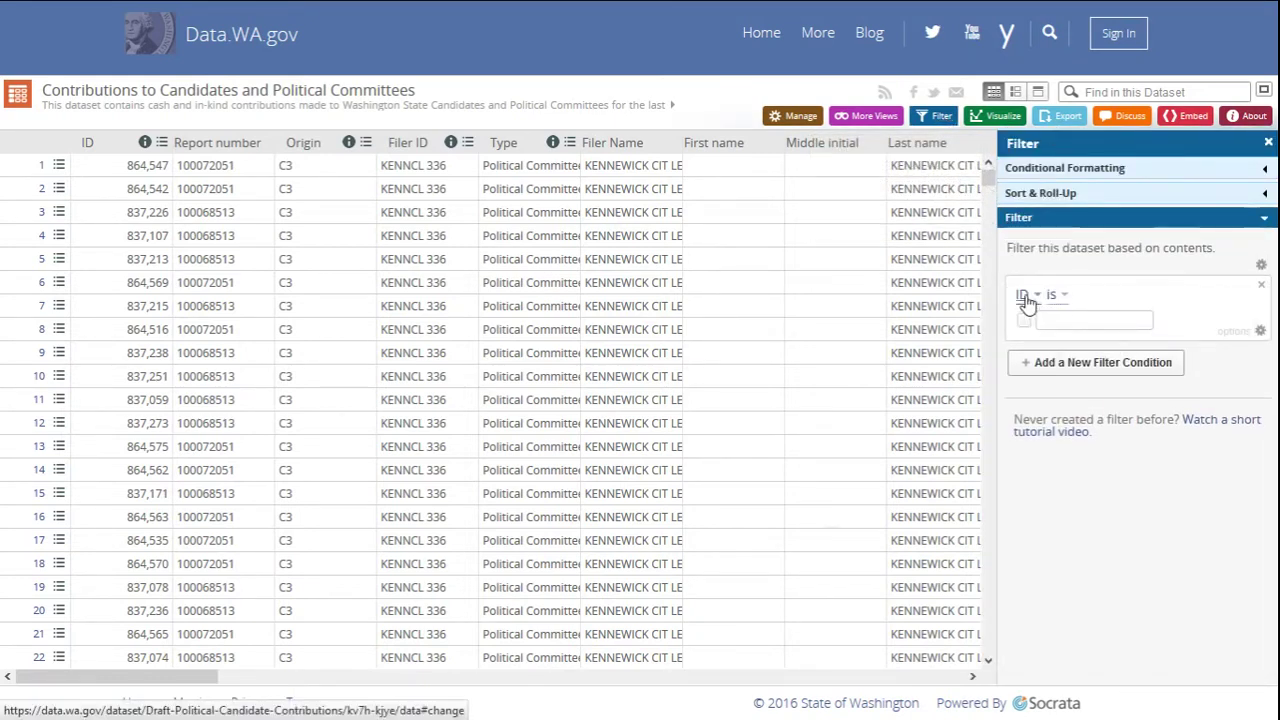
pyautogui.click(1025, 298)
pyautogui.scroll(-2, 1032, 450)
pyautogui.scroll(-5, 1032, 458)
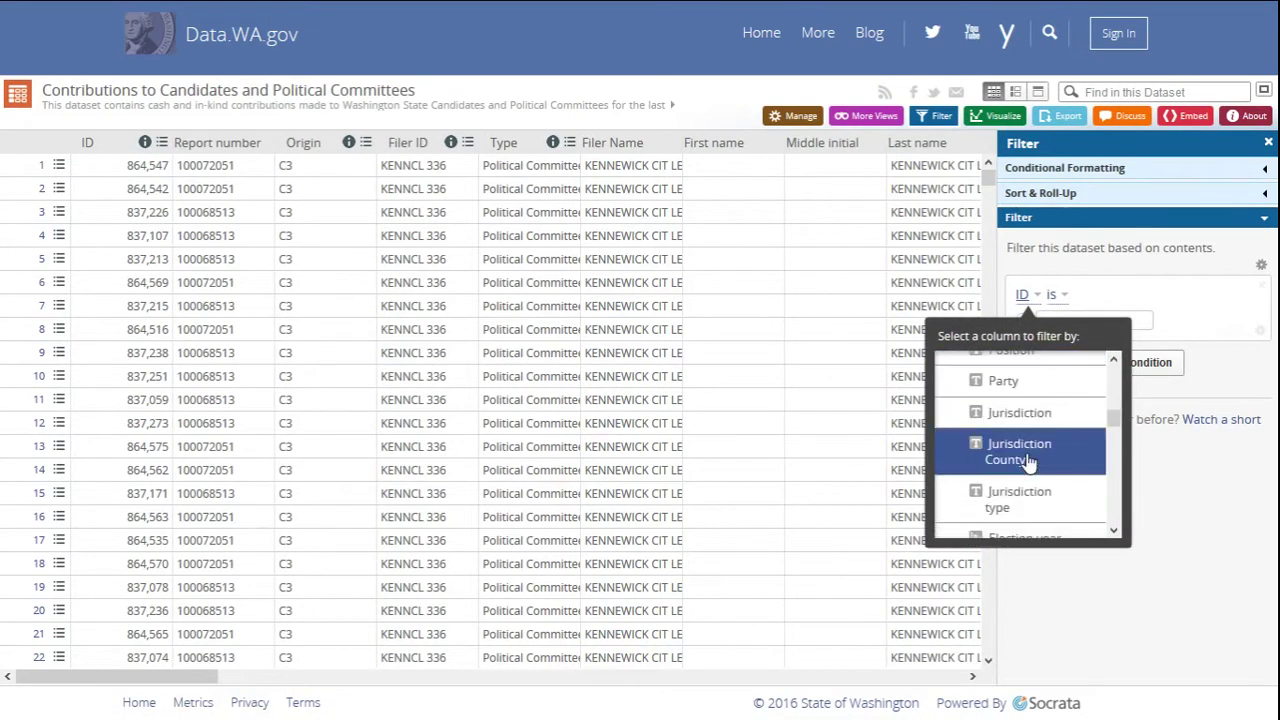
pyautogui.scroll(-3, 1028, 460)
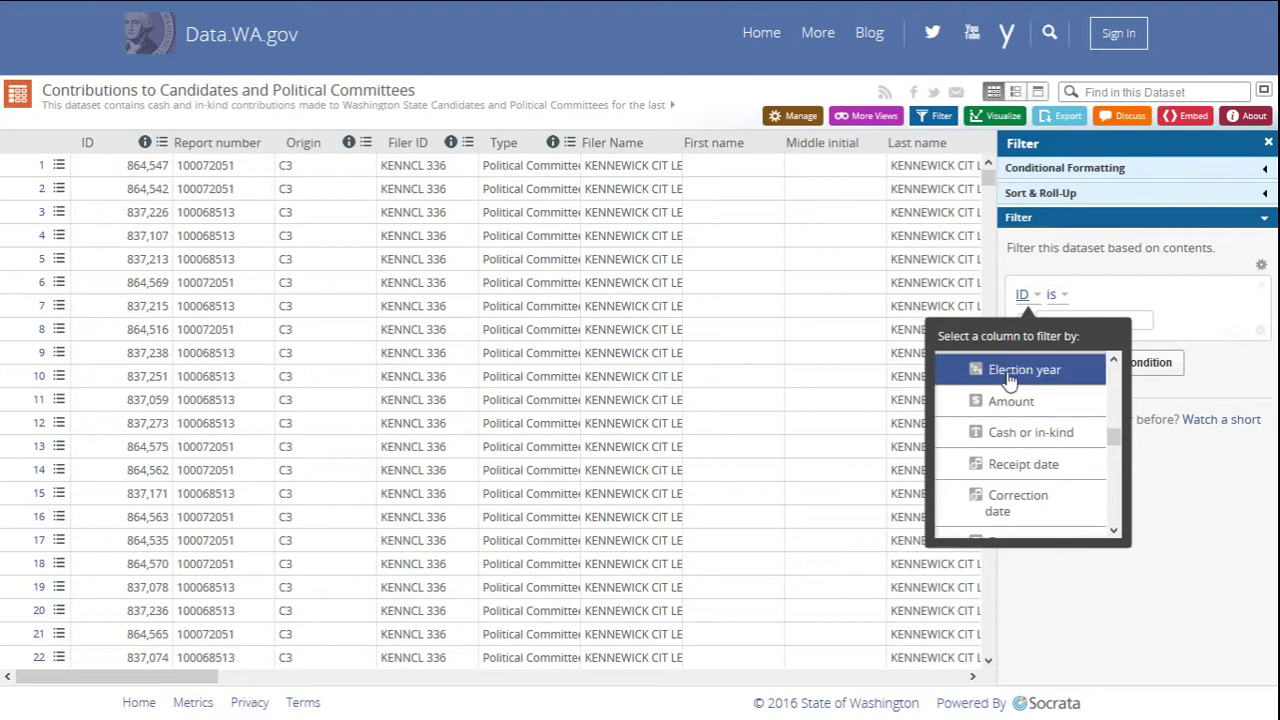
pyautogui.click(1010, 378)
pyautogui.click(1101, 319)
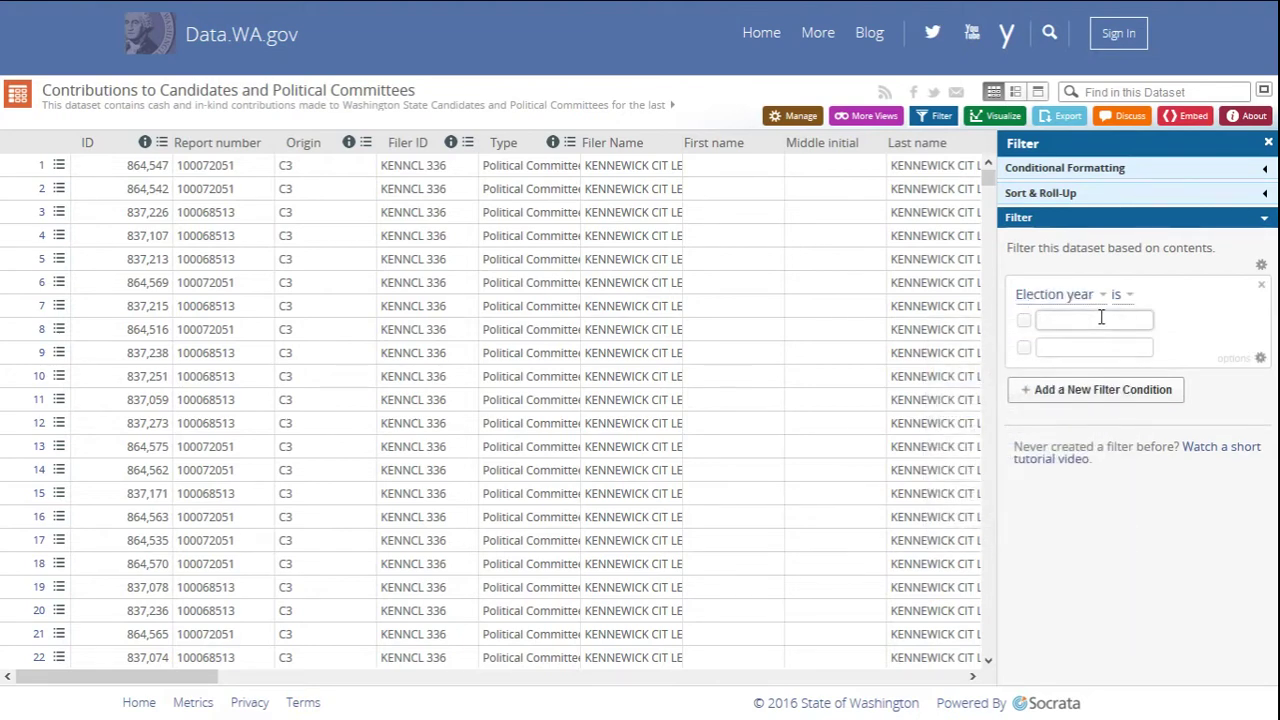
pyautogui.write('2016')
pyautogui.press('Return')
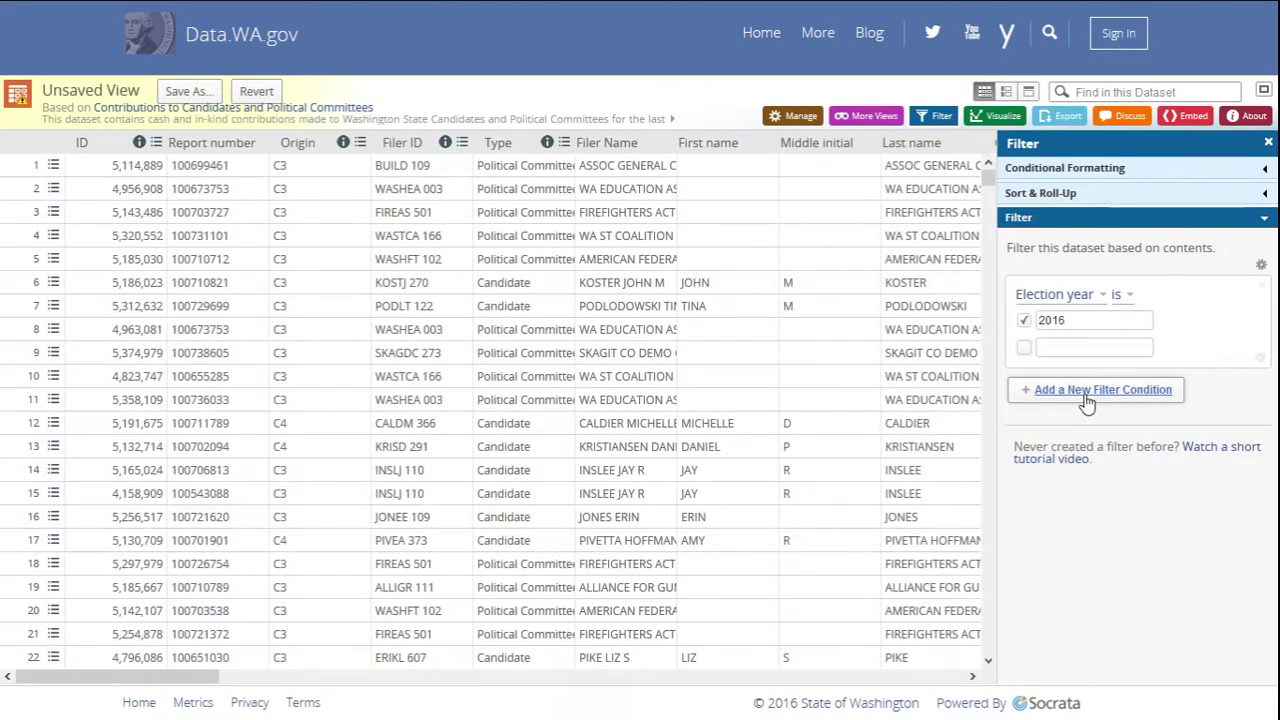
# Step: Add a second filter condition 'Jurisdiction type is legislative'
pyautogui.click(1087, 392)
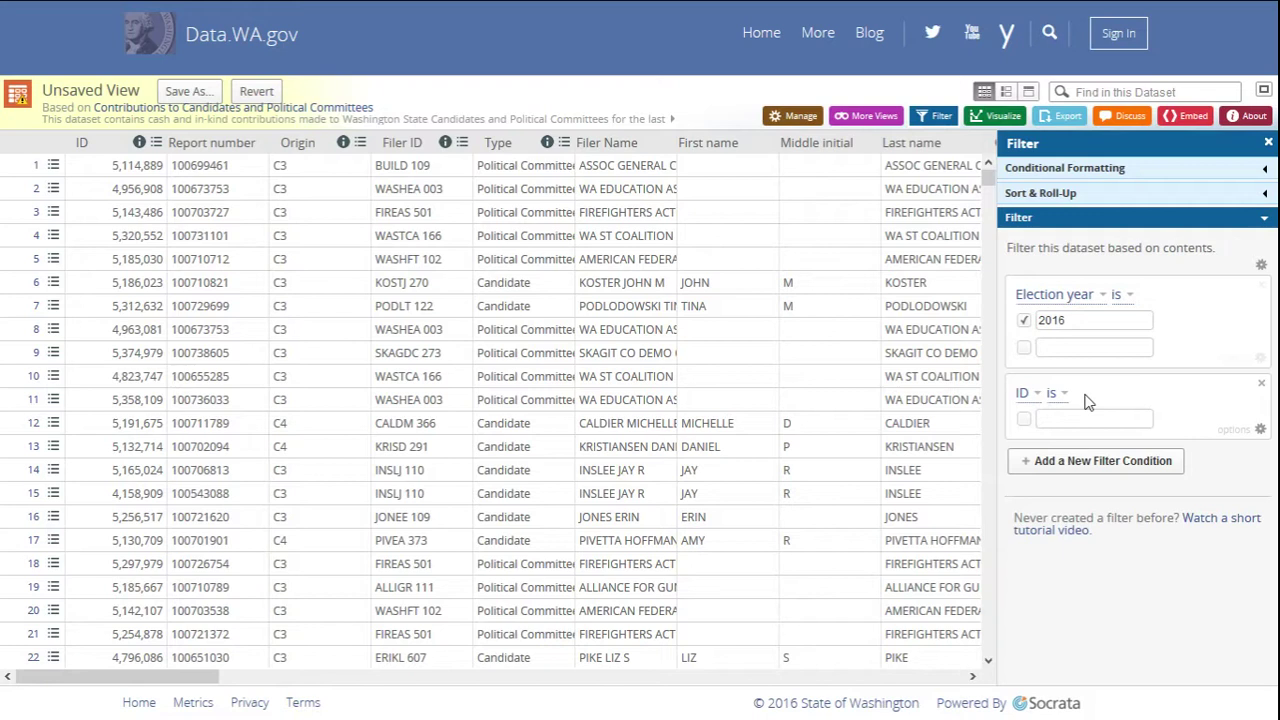
pyautogui.scroll(-3, 1035, 585)
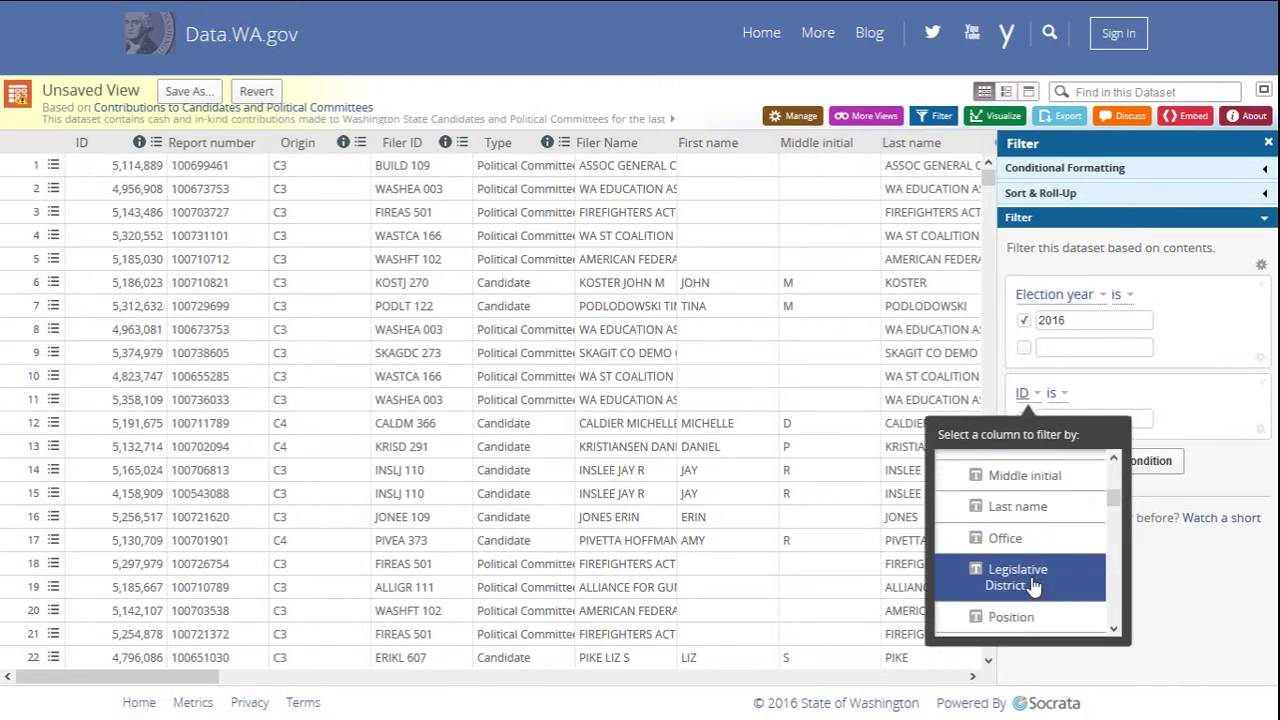
pyautogui.scroll(-2, 1035, 590)
pyautogui.scroll(-2, 1040, 600)
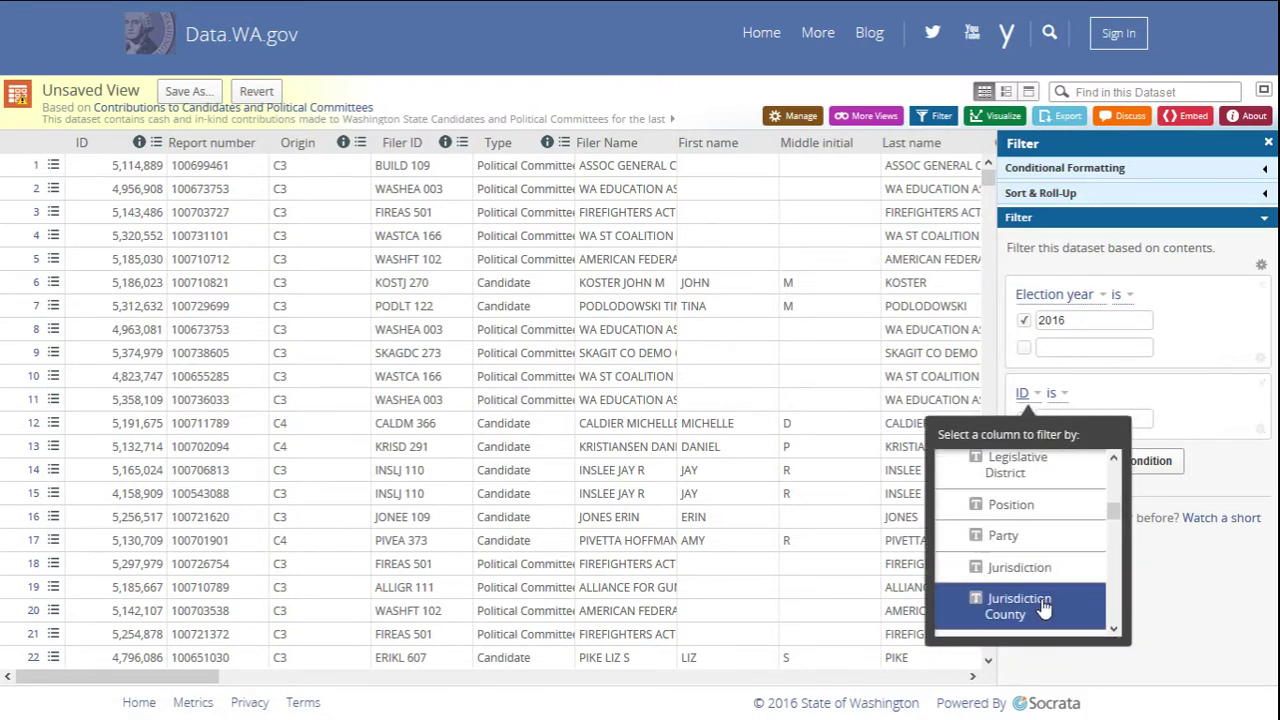
pyautogui.scroll(-1, 1043, 606)
pyautogui.click(1042, 604)
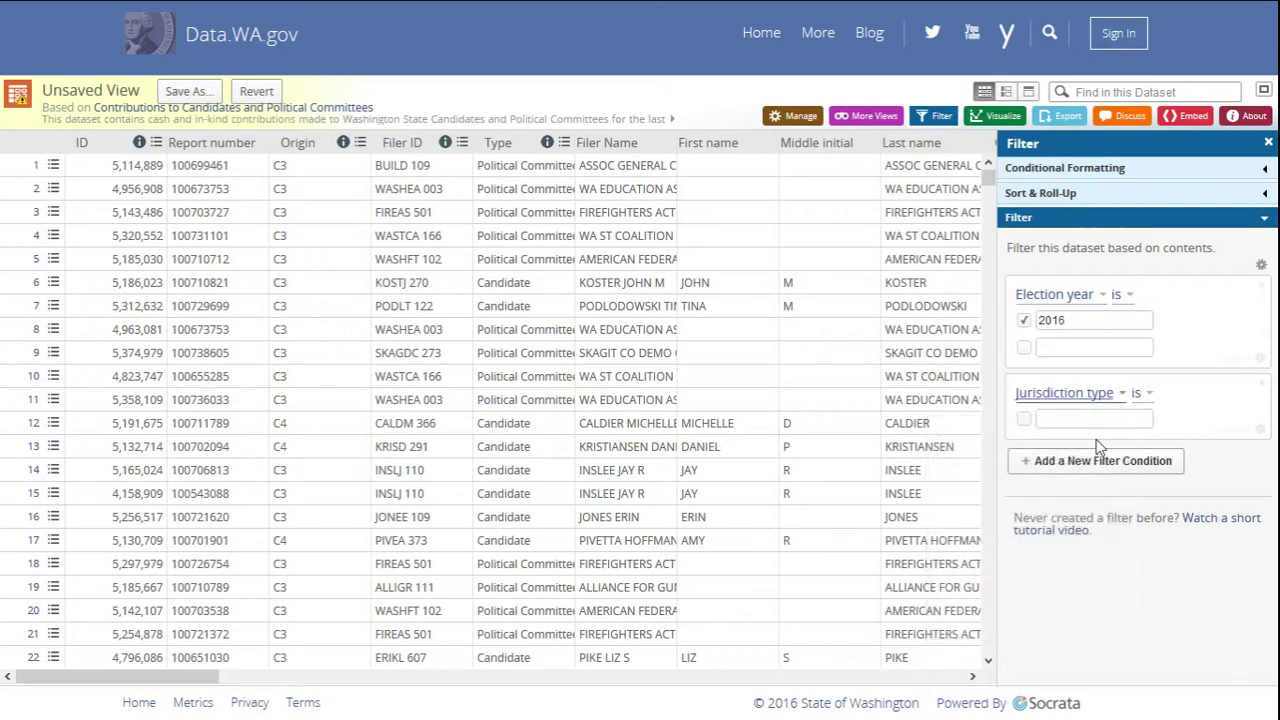
pyautogui.write('legislati')
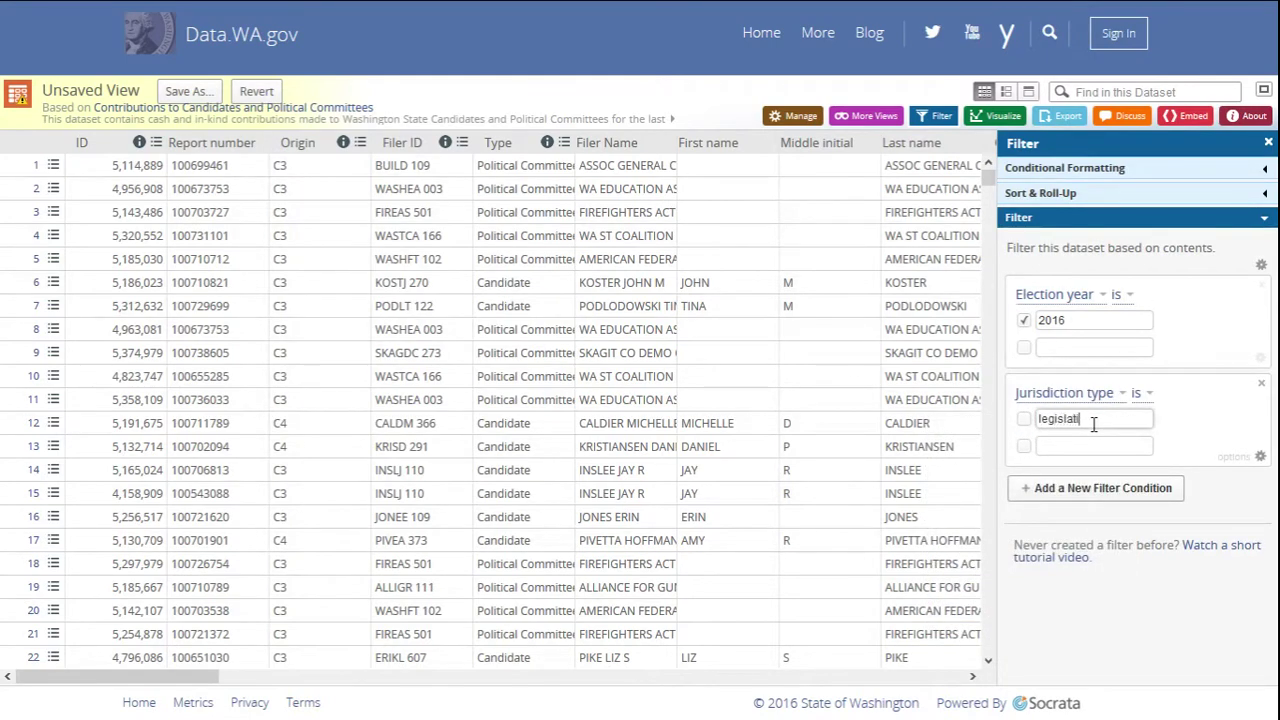
pyautogui.write('ve')
pyautogui.press('Return')
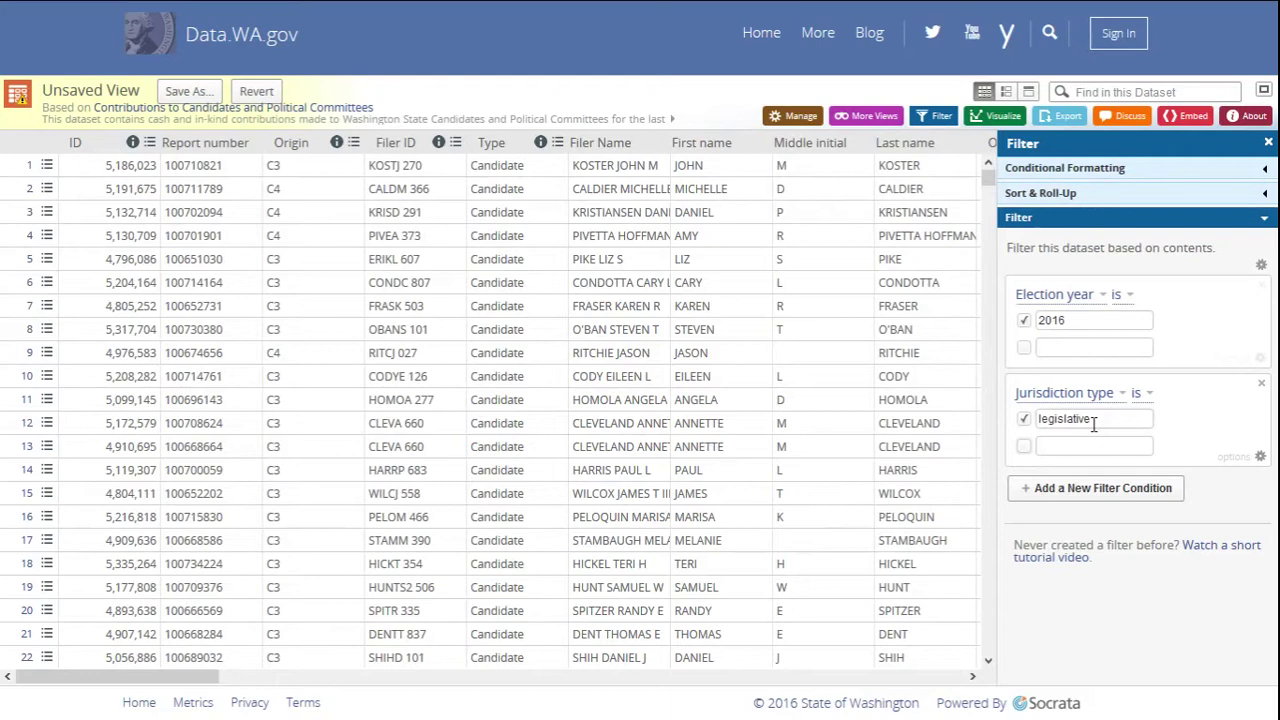
# Step: Add a third filter condition 'Jurisdiction contains senate'
pyautogui.click(1107, 492)
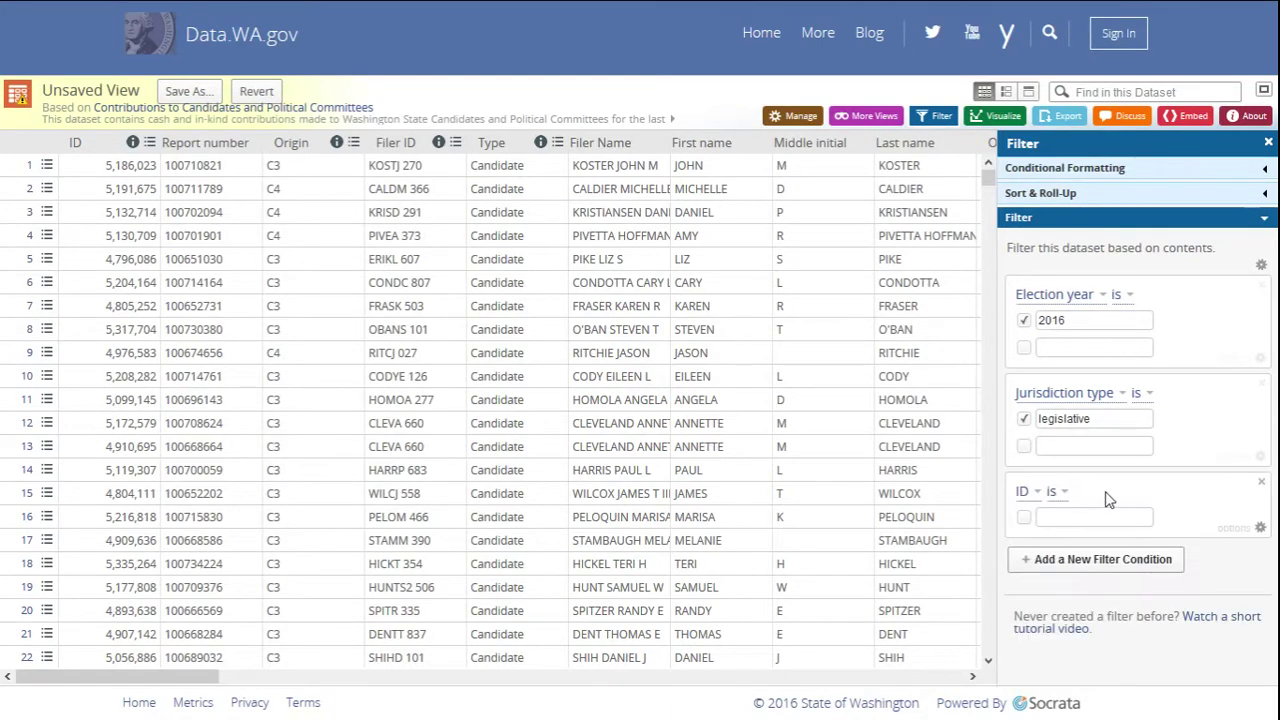
pyautogui.click(1023, 494)
pyautogui.scroll(-2, 1062, 395)
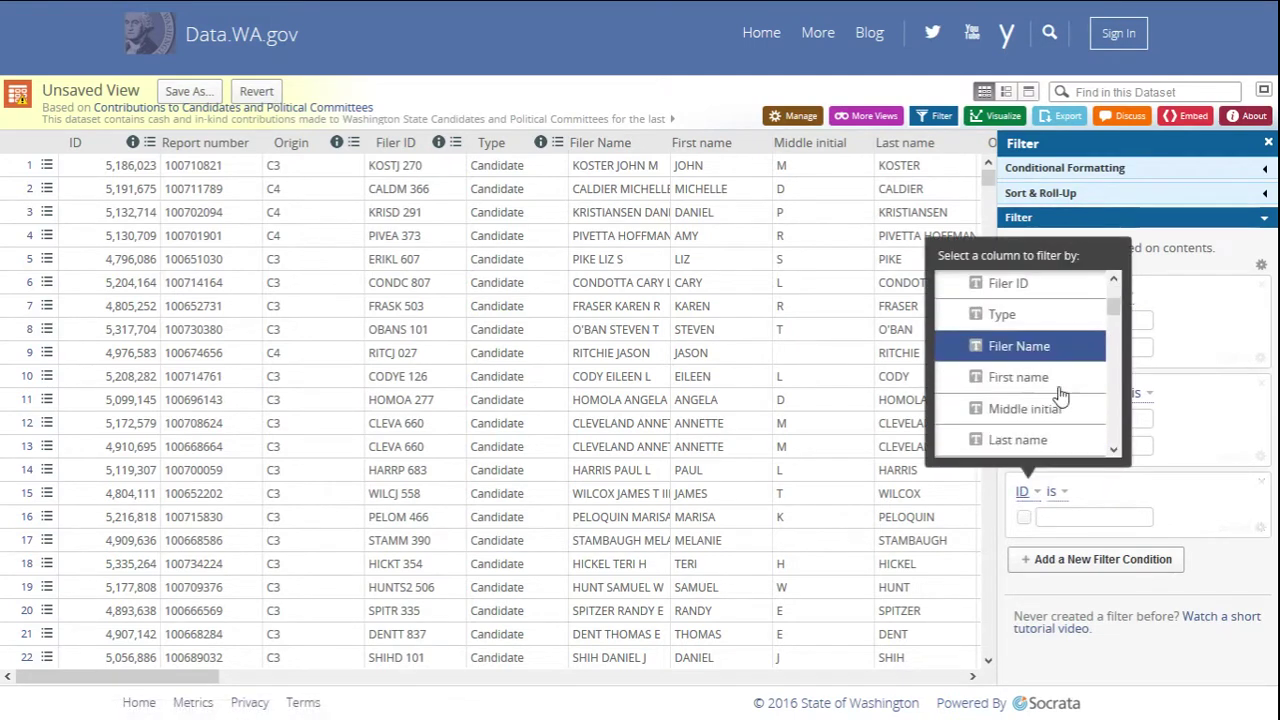
pyautogui.scroll(-3, 1062, 395)
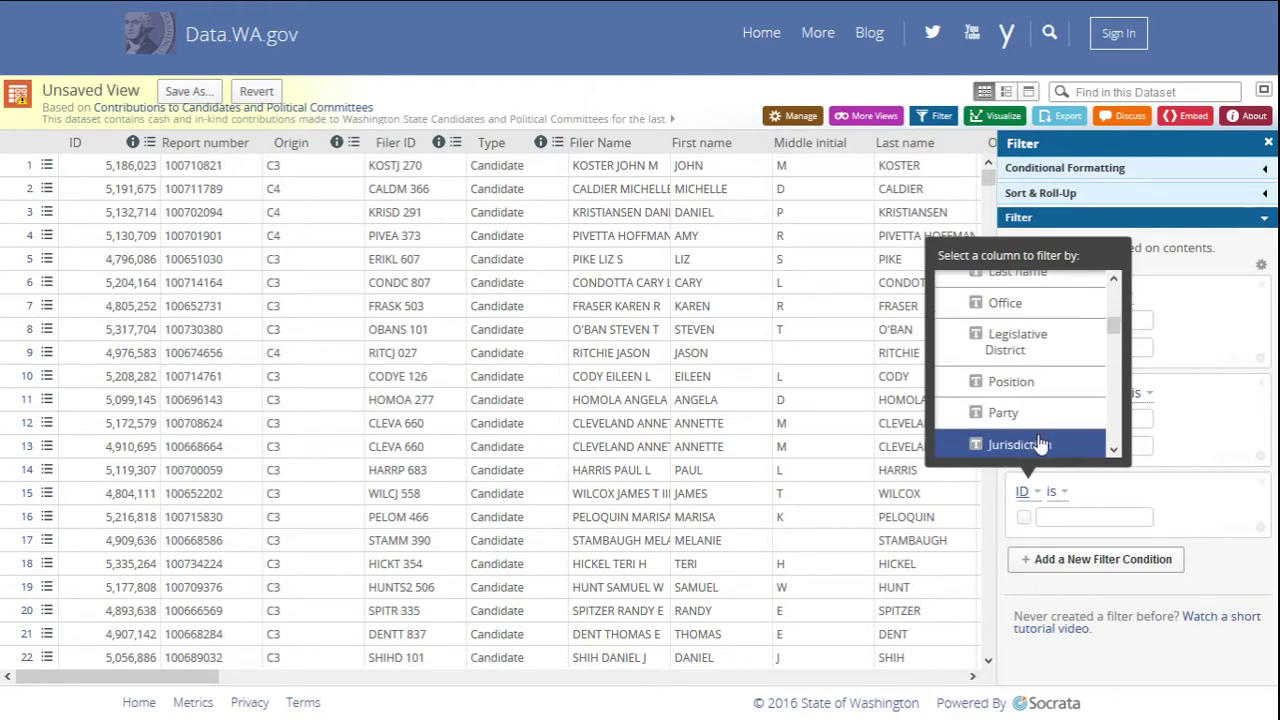
pyautogui.click(1040, 445)
pyautogui.click(1119, 494)
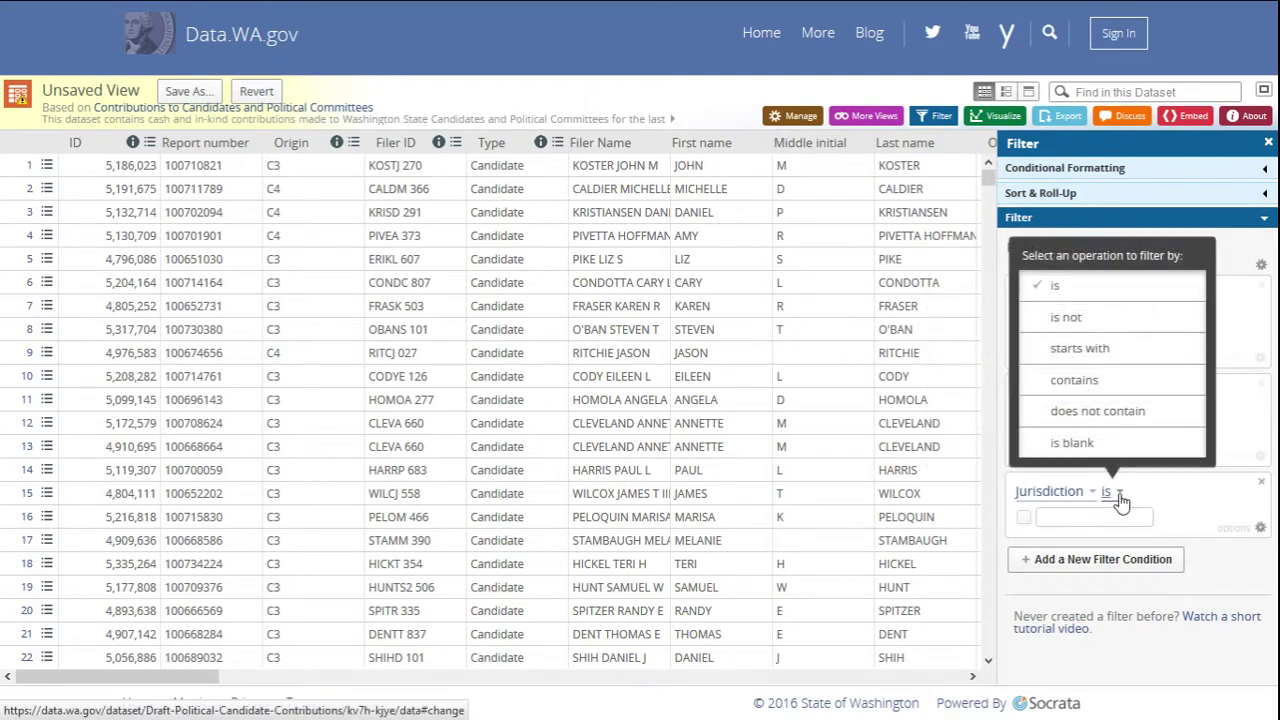
pyautogui.click(1095, 381)
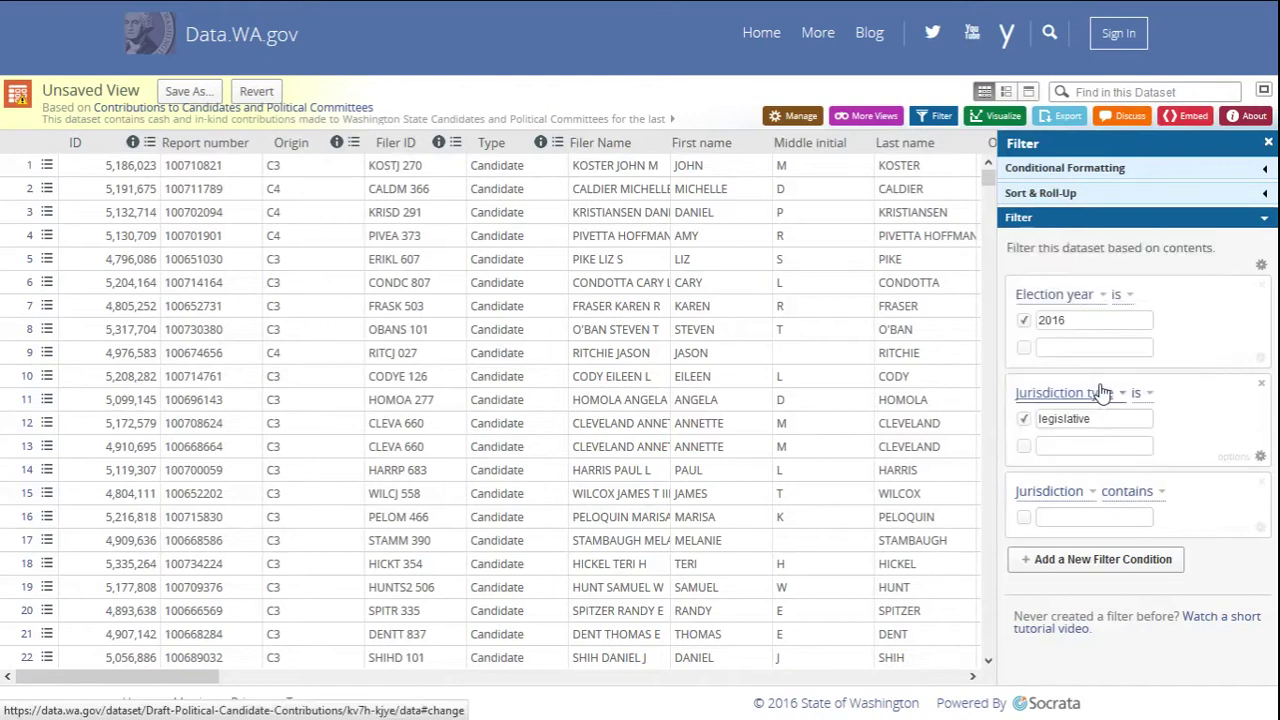
pyautogui.click(1114, 517)
pyautogui.write('senate')
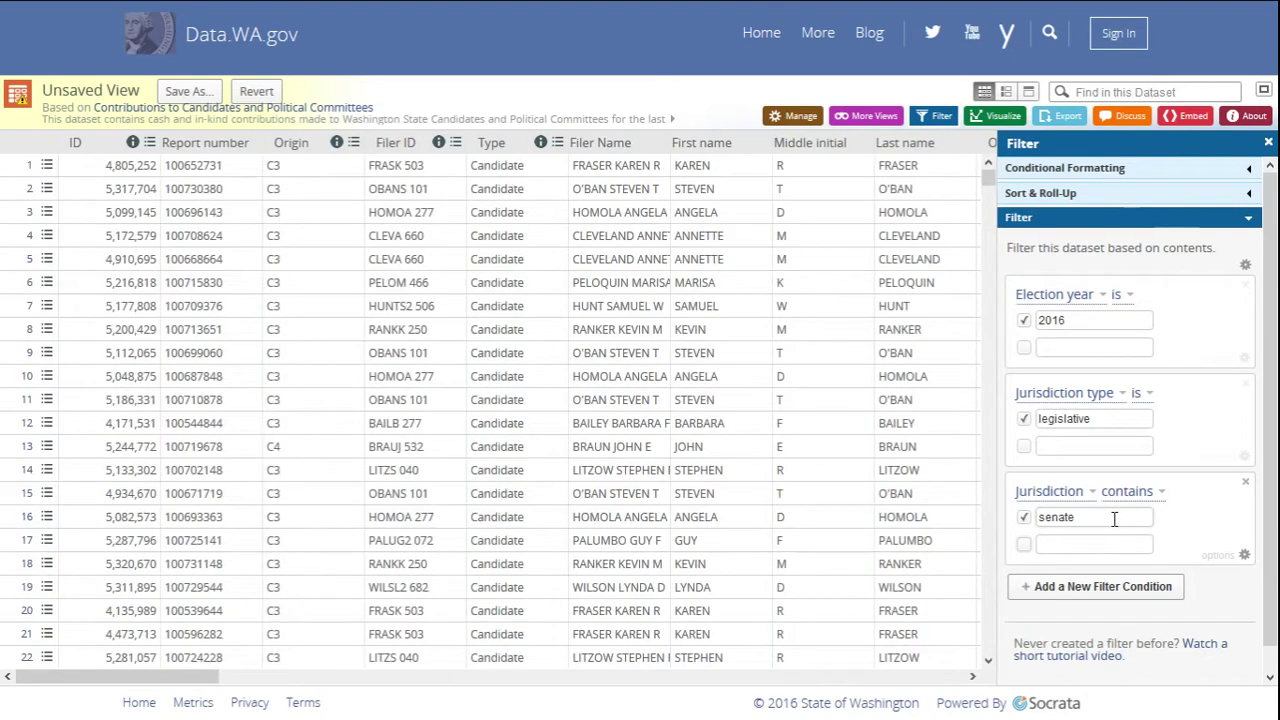
pyautogui.click(708, 306)
pyautogui.click(724, 448)
# Step: Enable roll-ups grouped by Jurisdiction and Party
pyautogui.click(1042, 196)
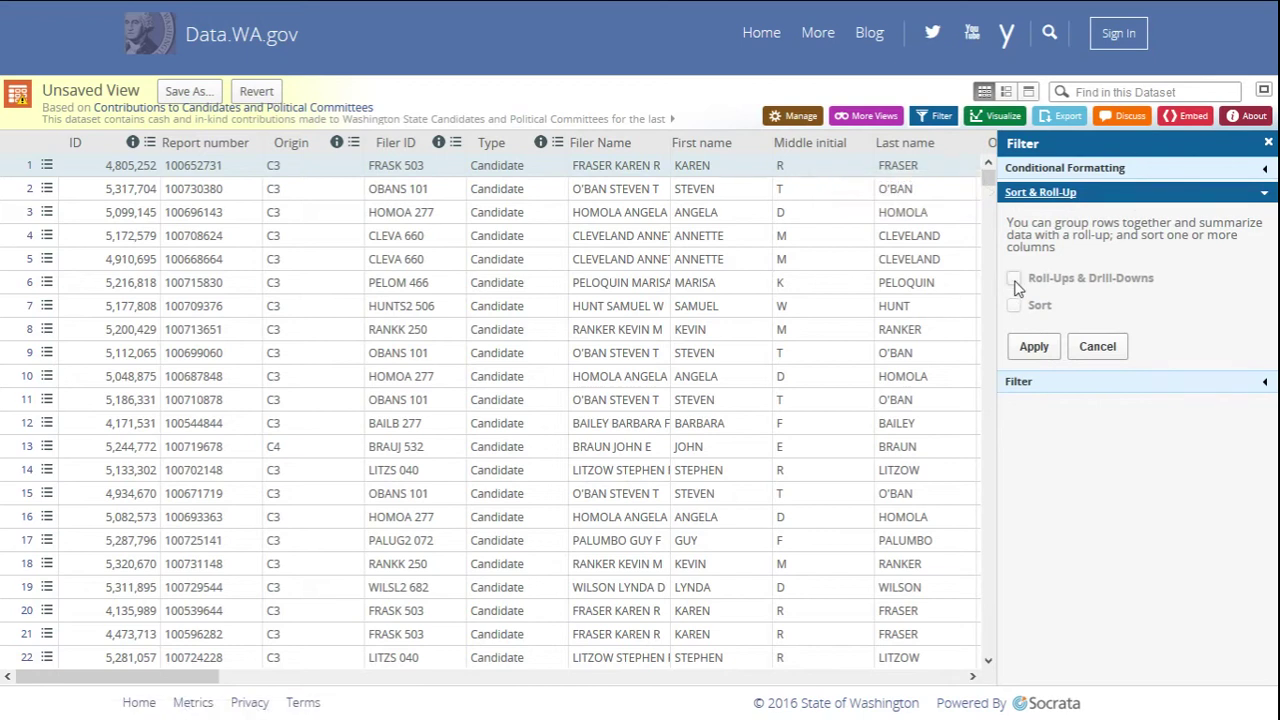
pyautogui.click(1014, 279)
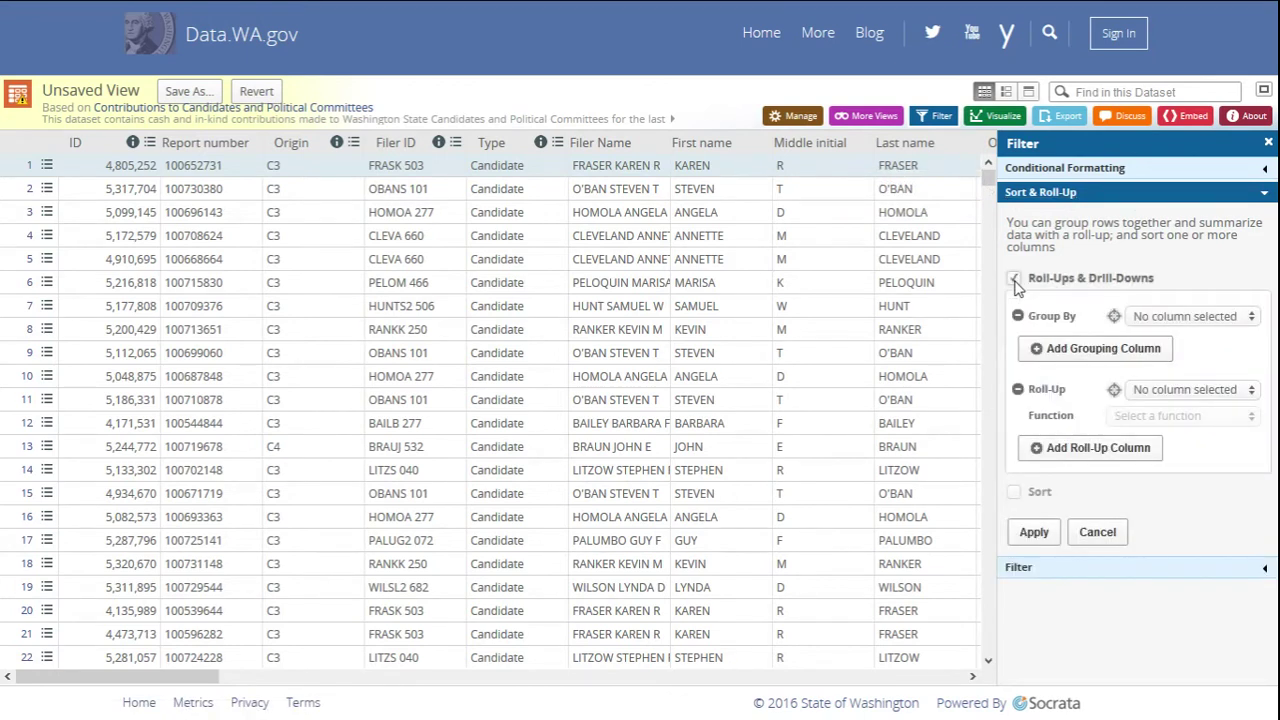
pyautogui.click(1178, 320)
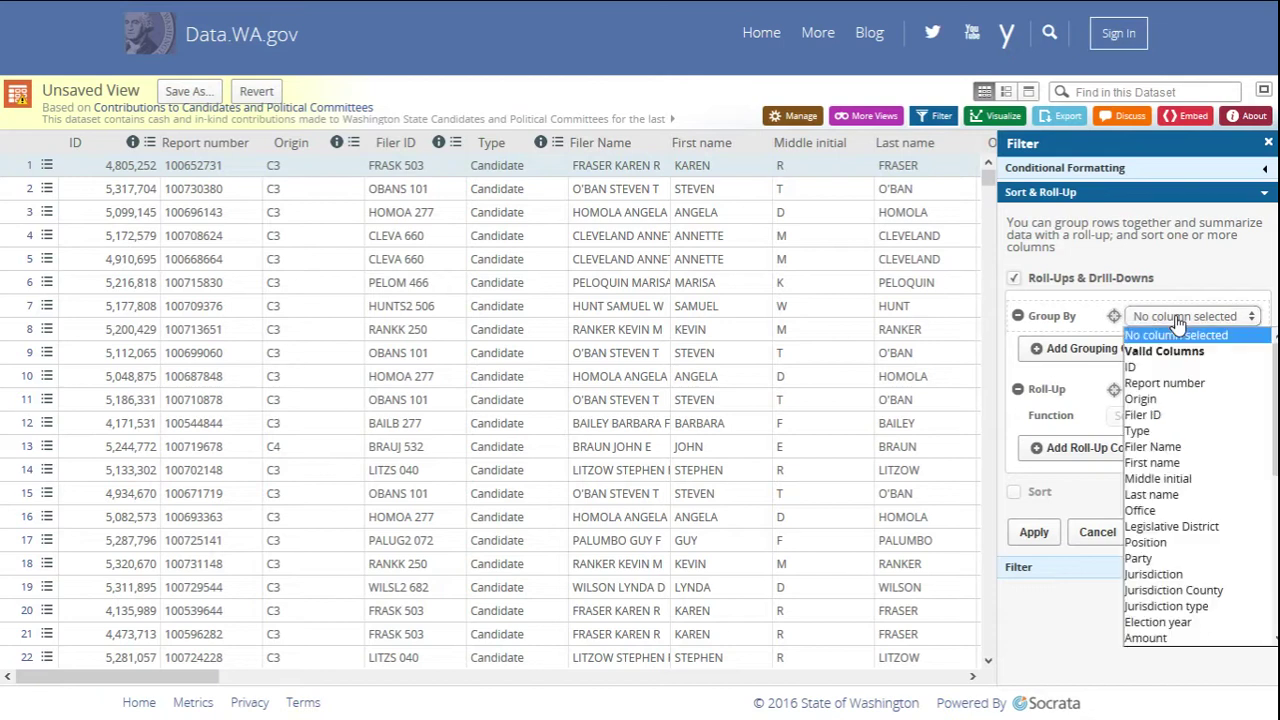
pyautogui.click(1140, 575)
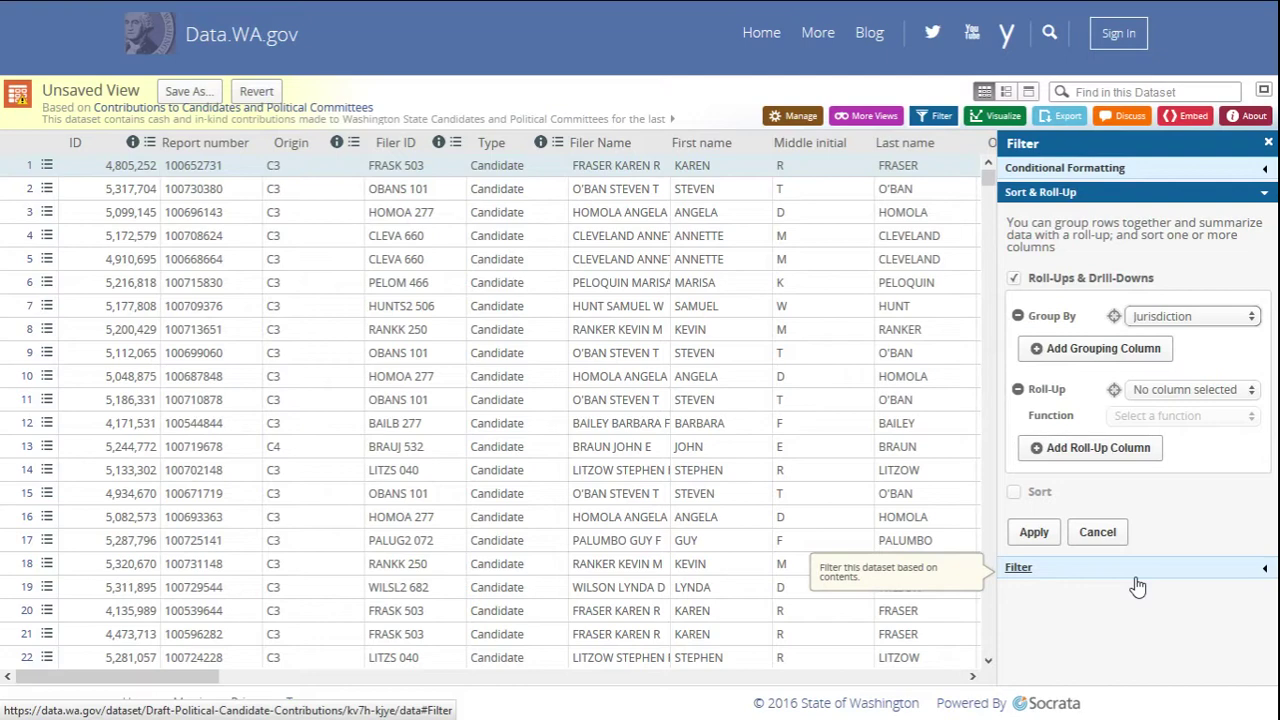
pyautogui.click(1106, 350)
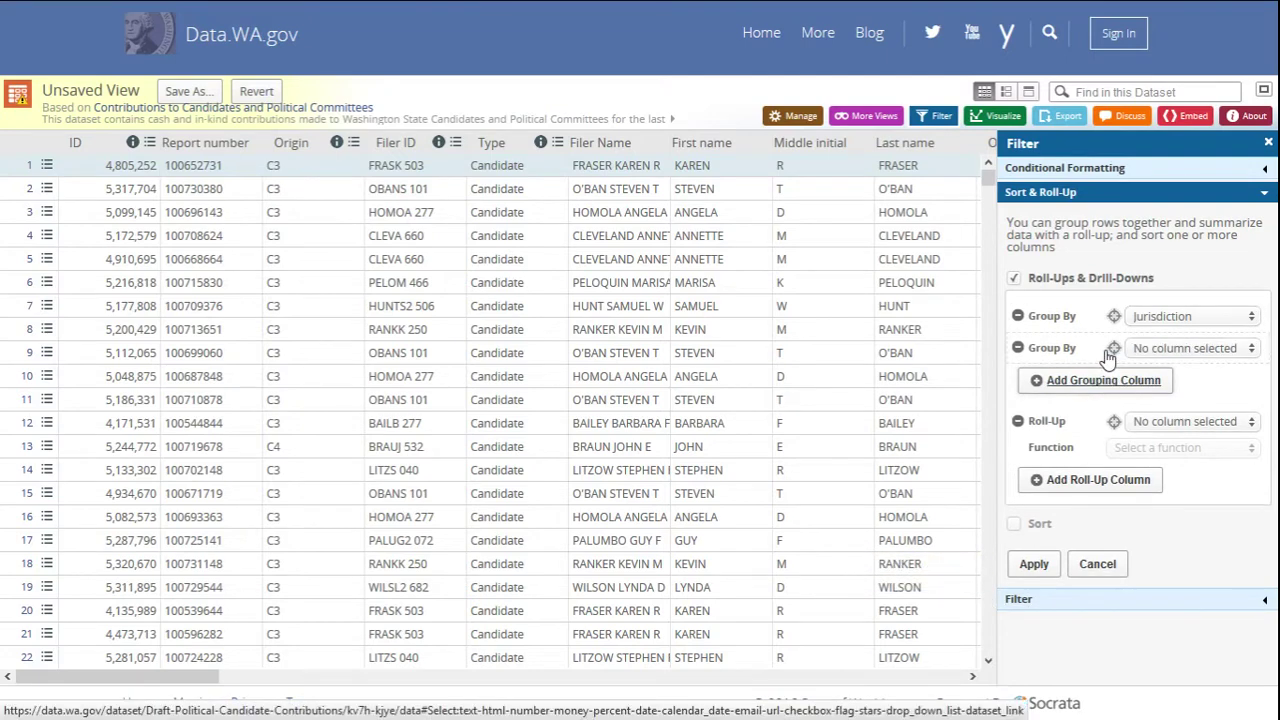
pyautogui.click(1186, 350)
pyautogui.click(1160, 589)
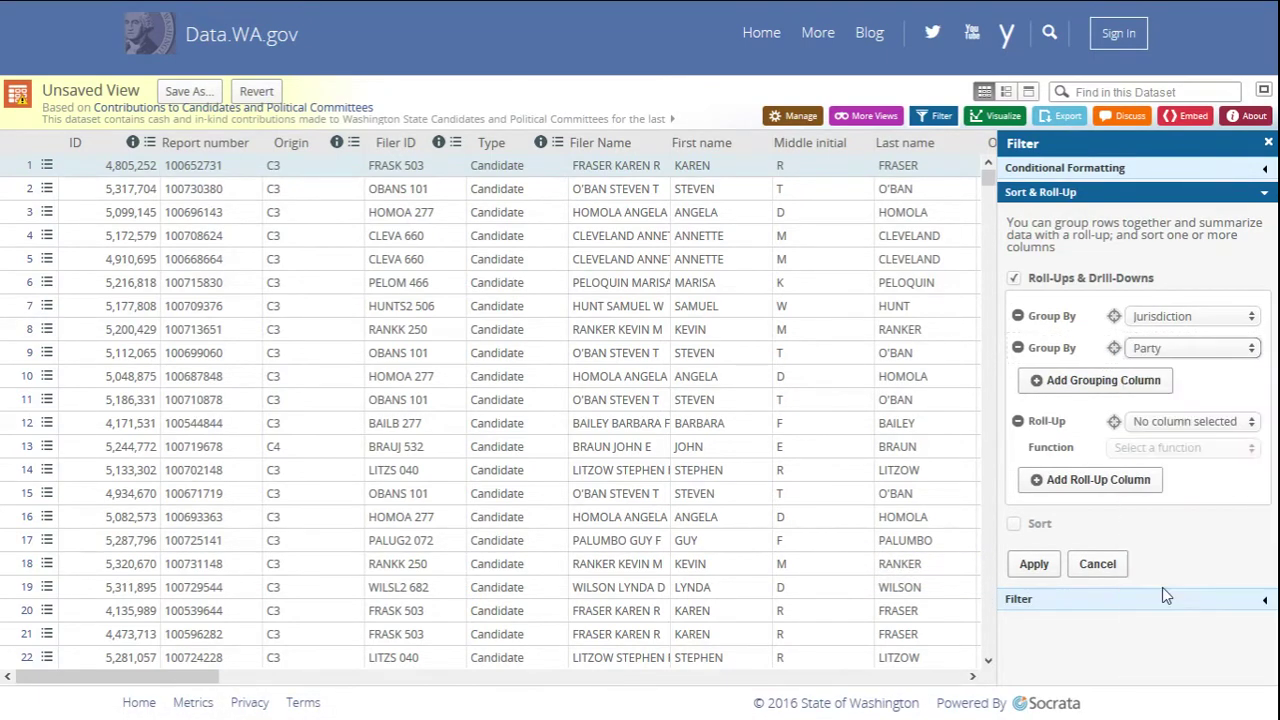
# Step: Roll up Amount with Sum, sort by Jurisdiction ascending, and apply
pyautogui.click(1183, 424)
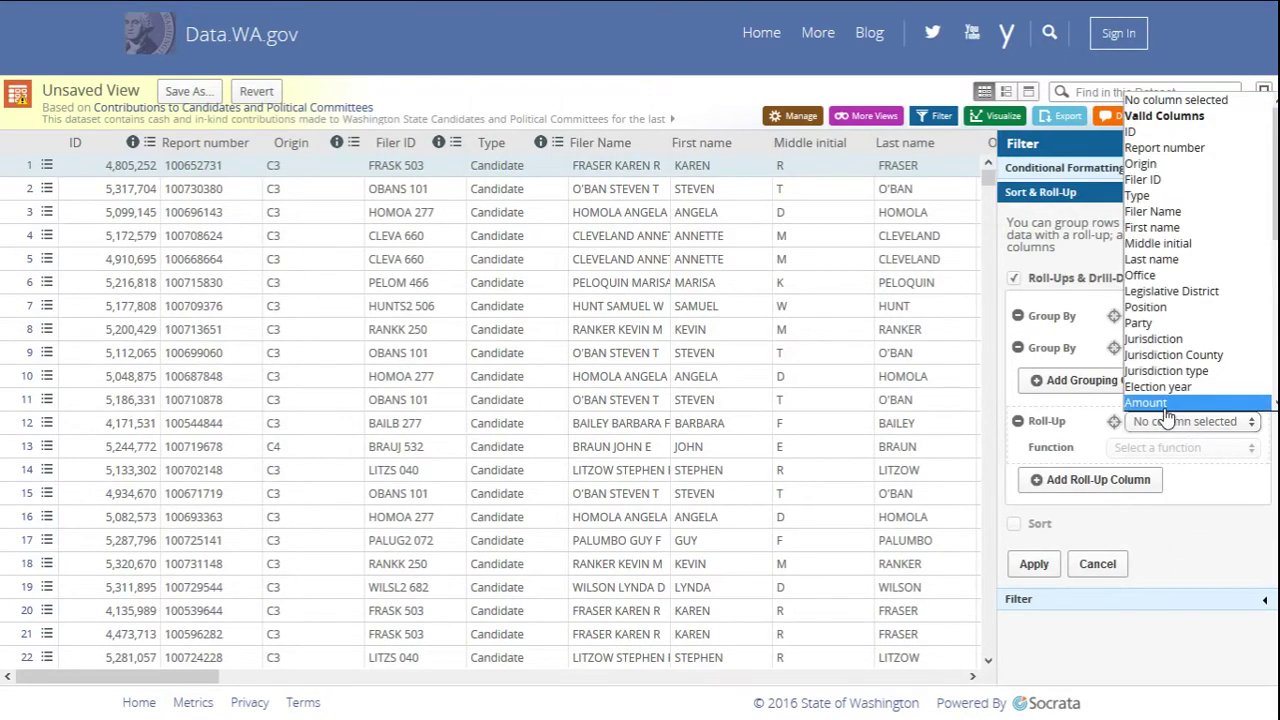
pyautogui.click(1163, 405)
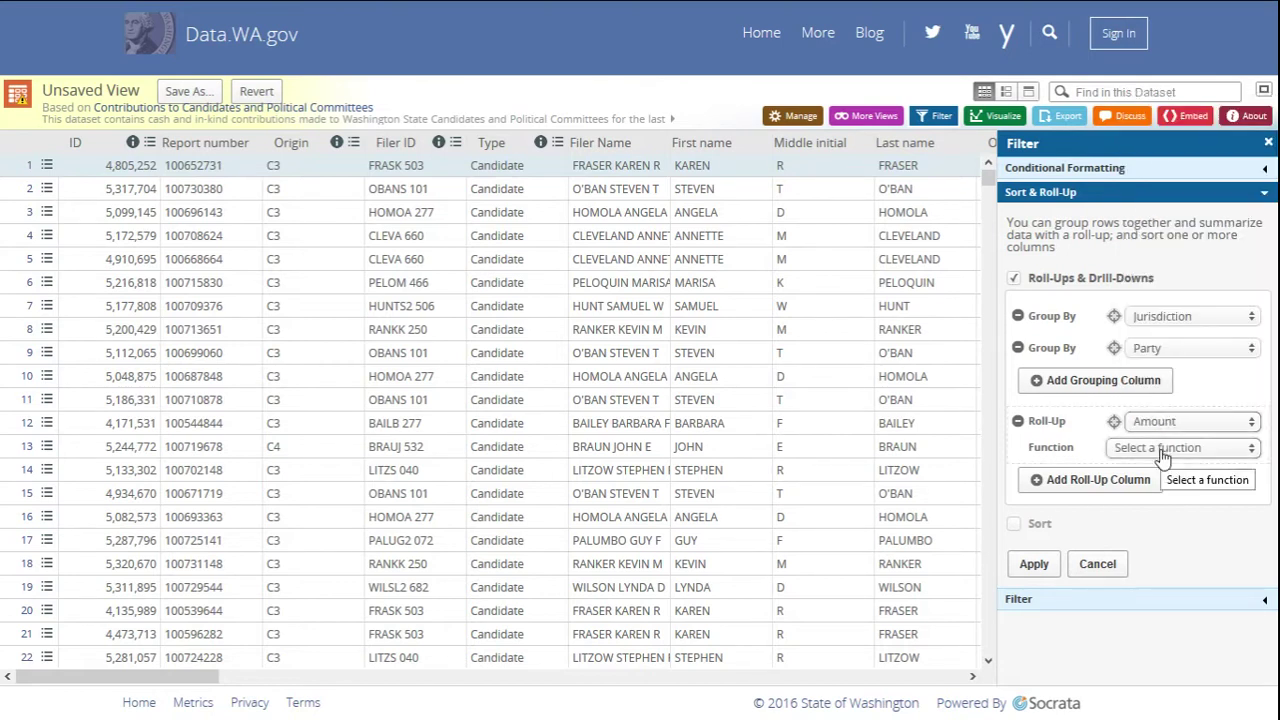
pyautogui.click(1163, 450)
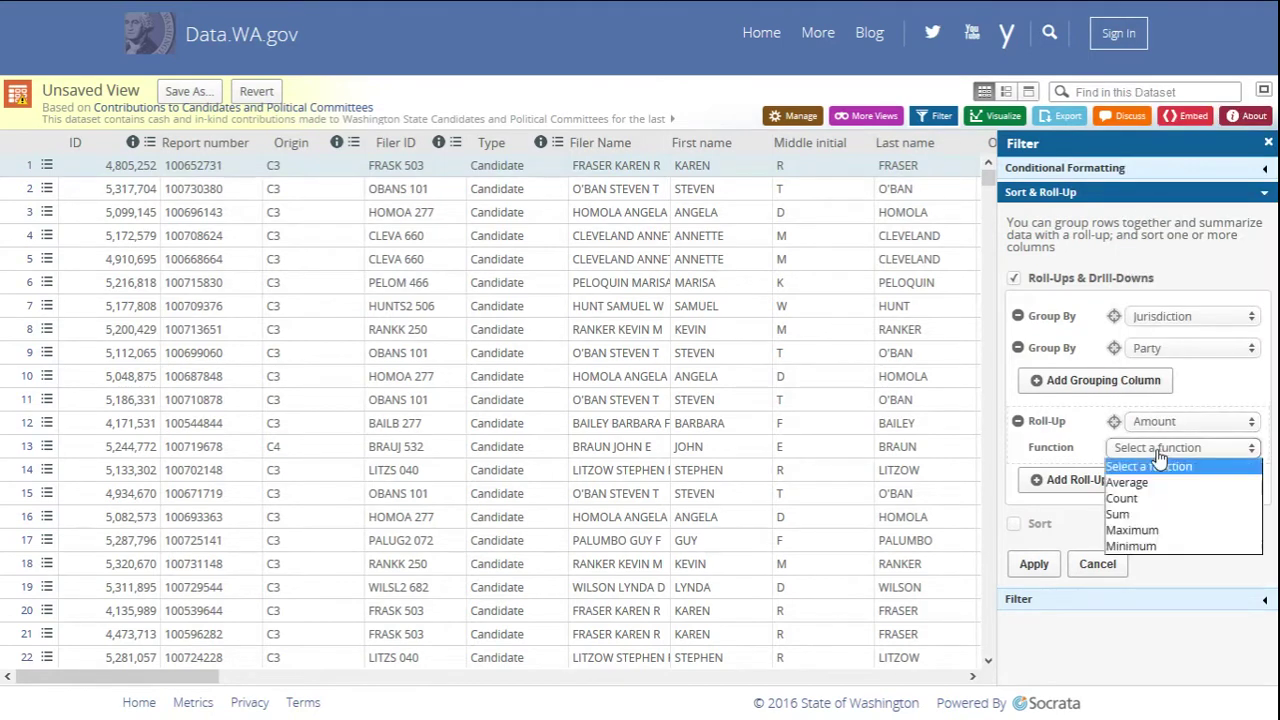
pyautogui.click(1136, 515)
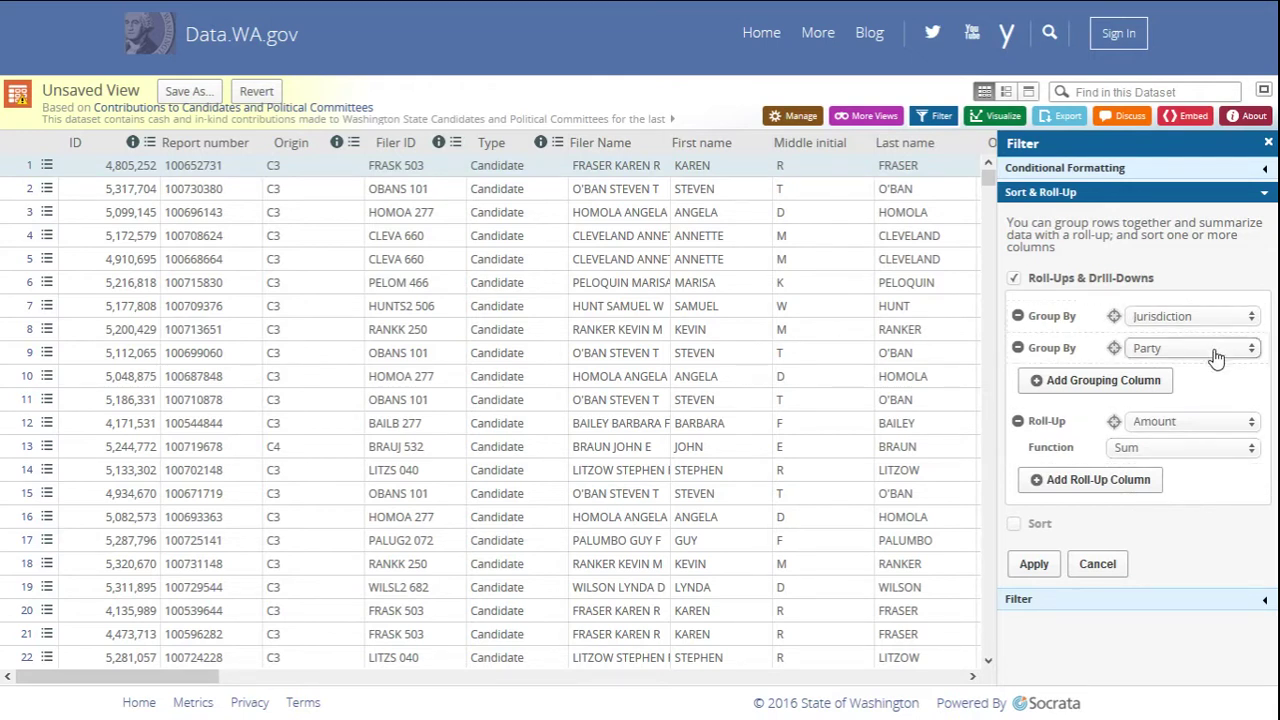
pyautogui.click(1015, 525)
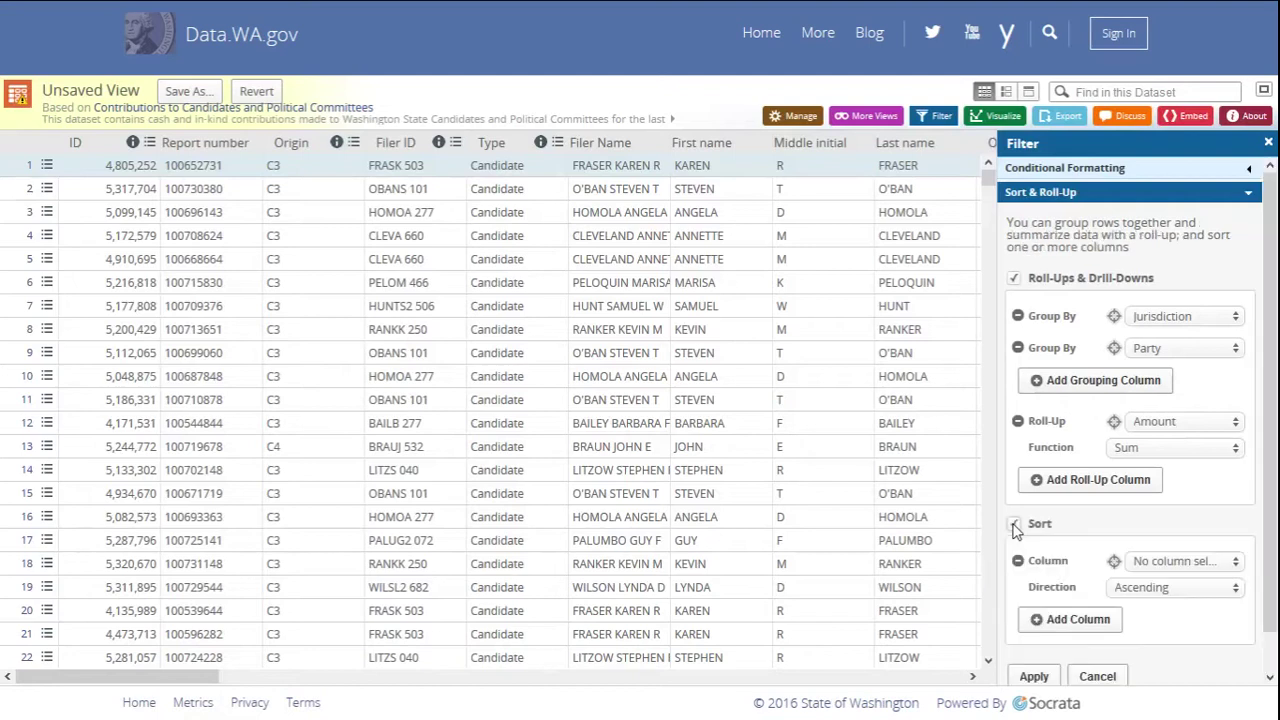
pyautogui.click(1198, 566)
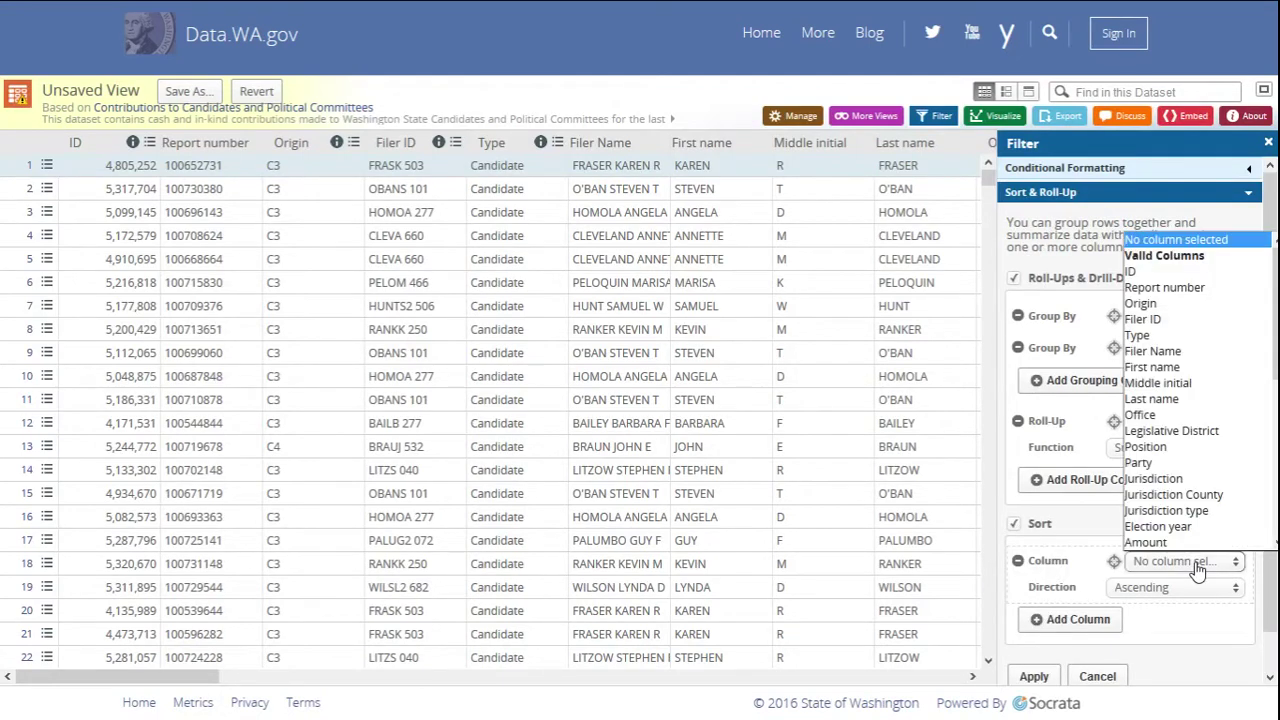
pyautogui.click(1171, 481)
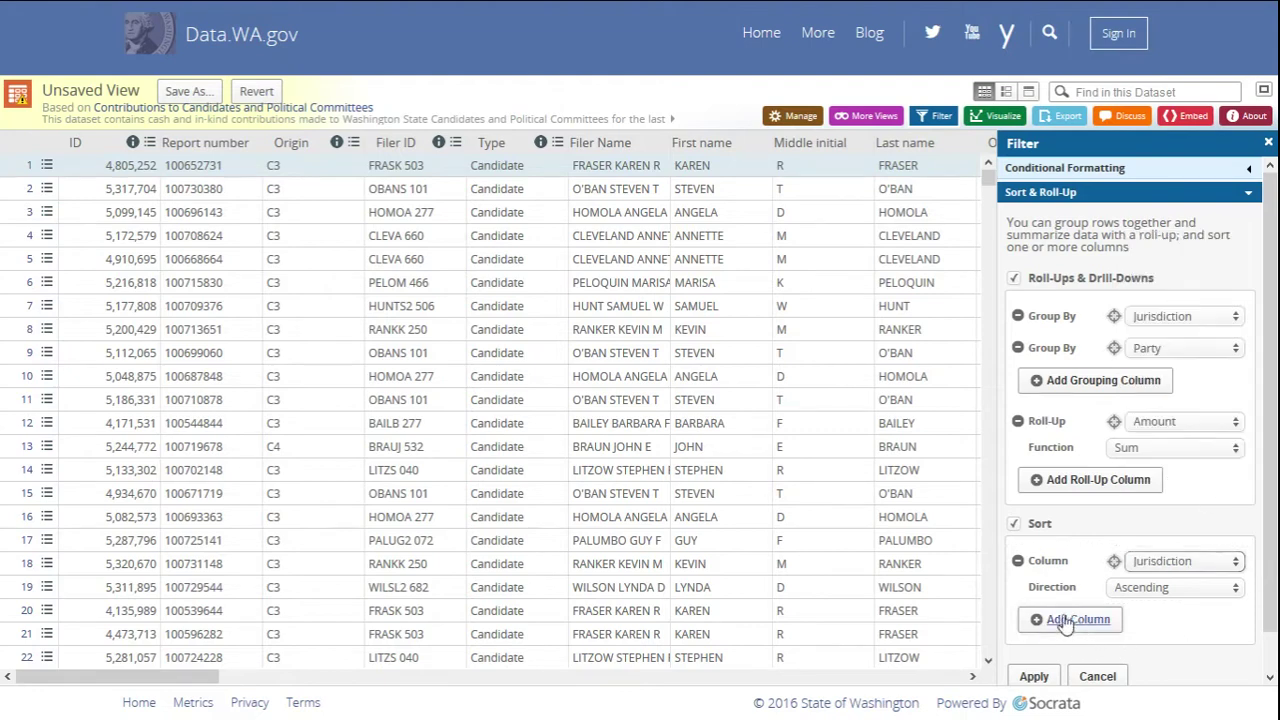
pyautogui.click(1048, 680)
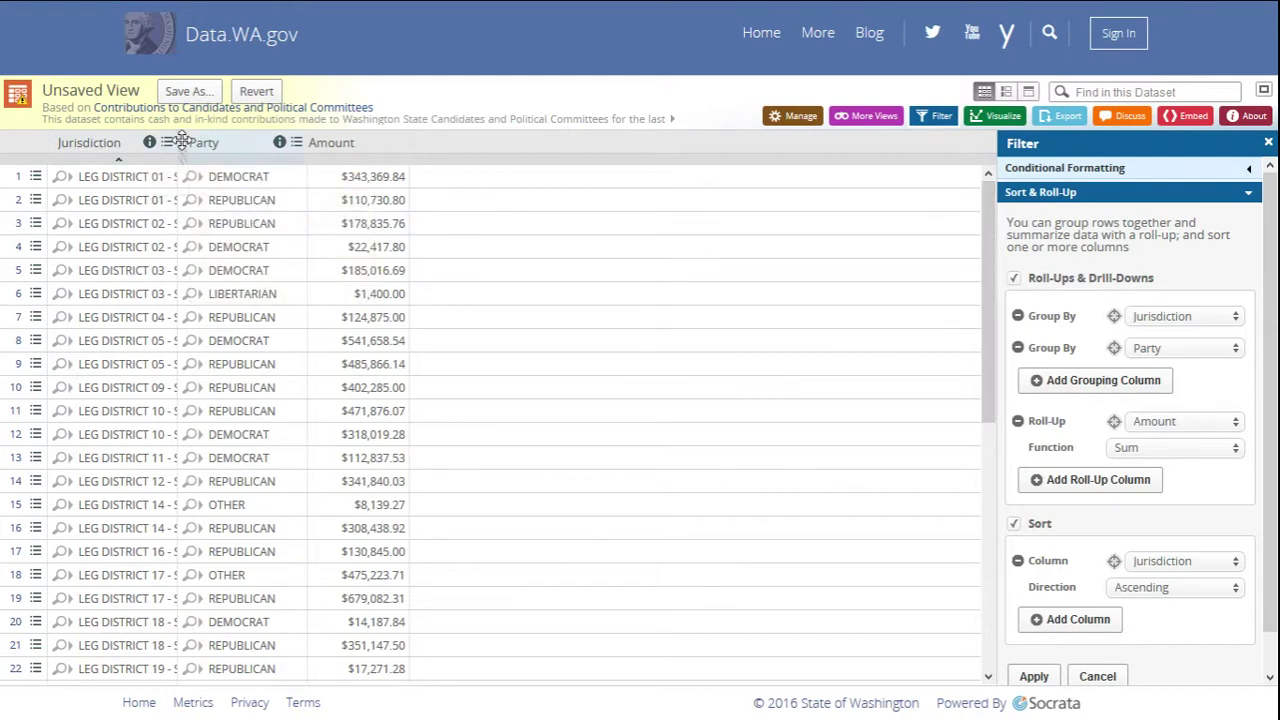
# Step: Widen the Jurisdiction column so names like 'LEG DISTRICT 01 - SENATE' show fully
pyautogui.moveTo(178, 143); pyautogui.dragTo(294, 145)
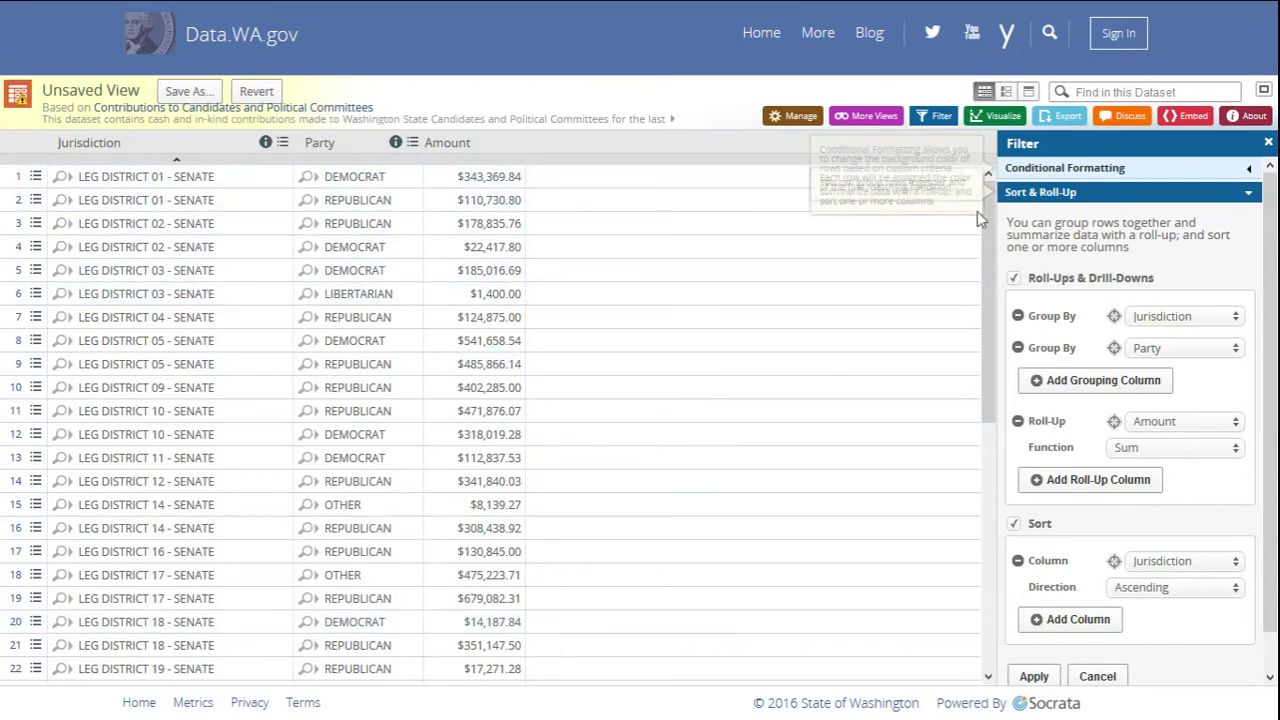
pyautogui.moveTo(987, 218)
pyautogui.mouseDown()
pyautogui.moveTo(975, 545)
pyautogui.moveTo(967, 210)
pyautogui.mouseUp()
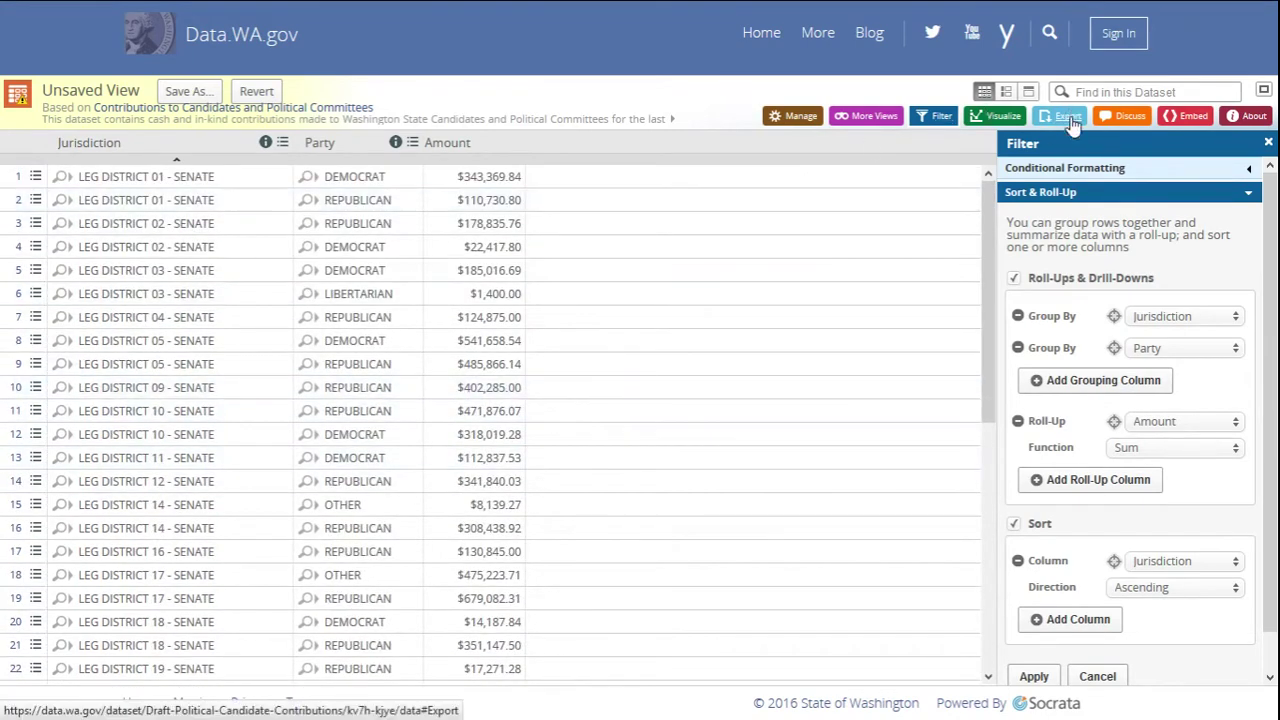
# Step: Export the rolled-up senate table as CSV for Excel and save it to disk
pyautogui.click(1068, 117)
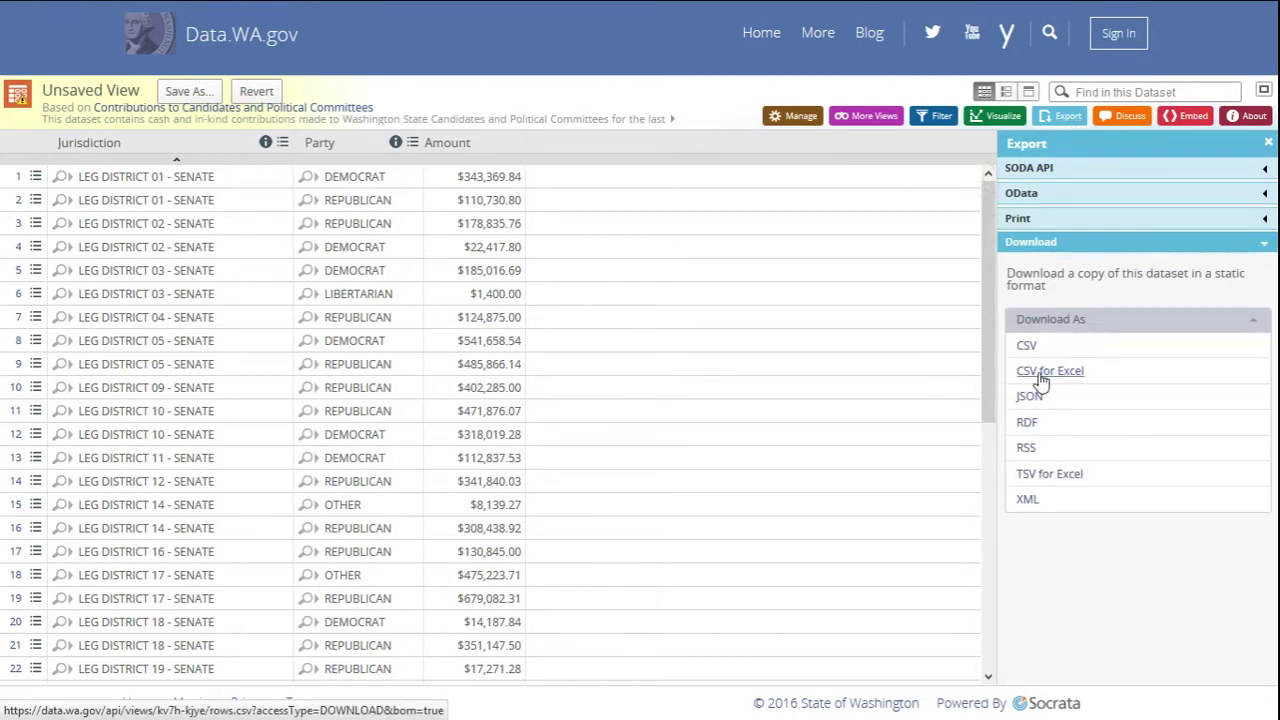
pyautogui.click(1040, 376)
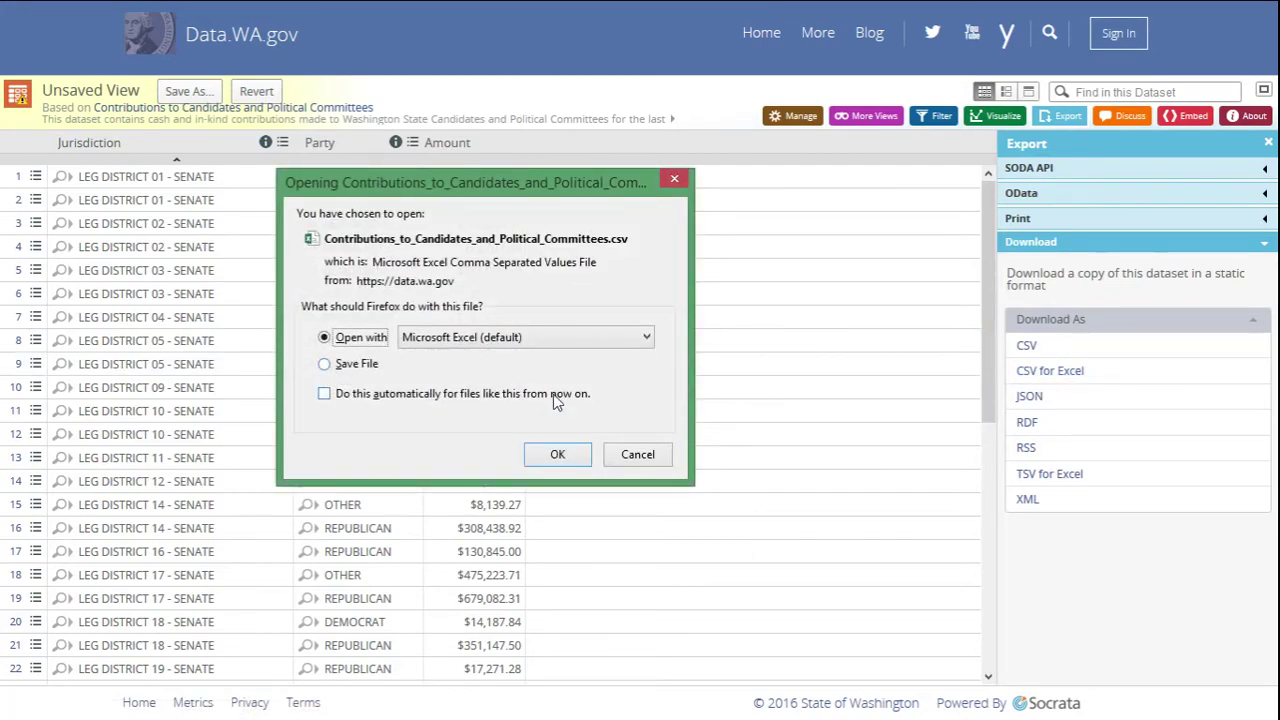
pyautogui.click(326, 365)
pyautogui.click(560, 454)
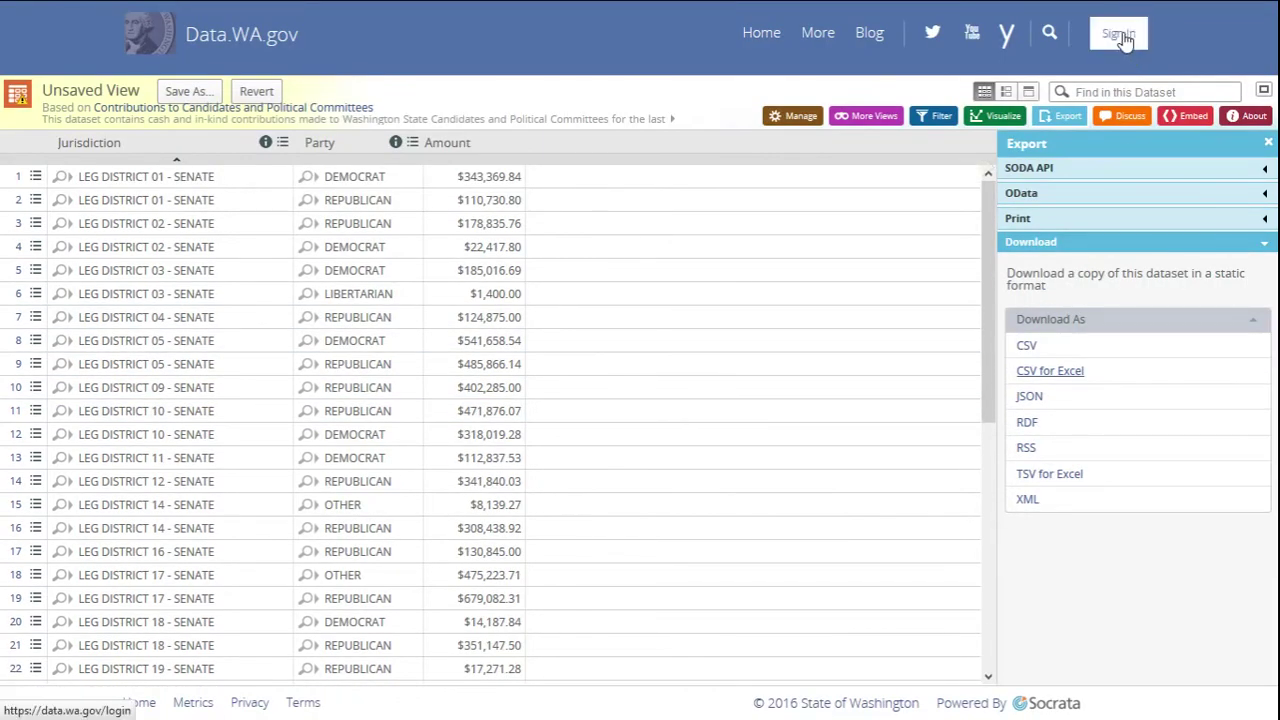
# Step: Name the view 'Legislative Races', save it, and sign in with the account email and password
pyautogui.click(1122, 35)
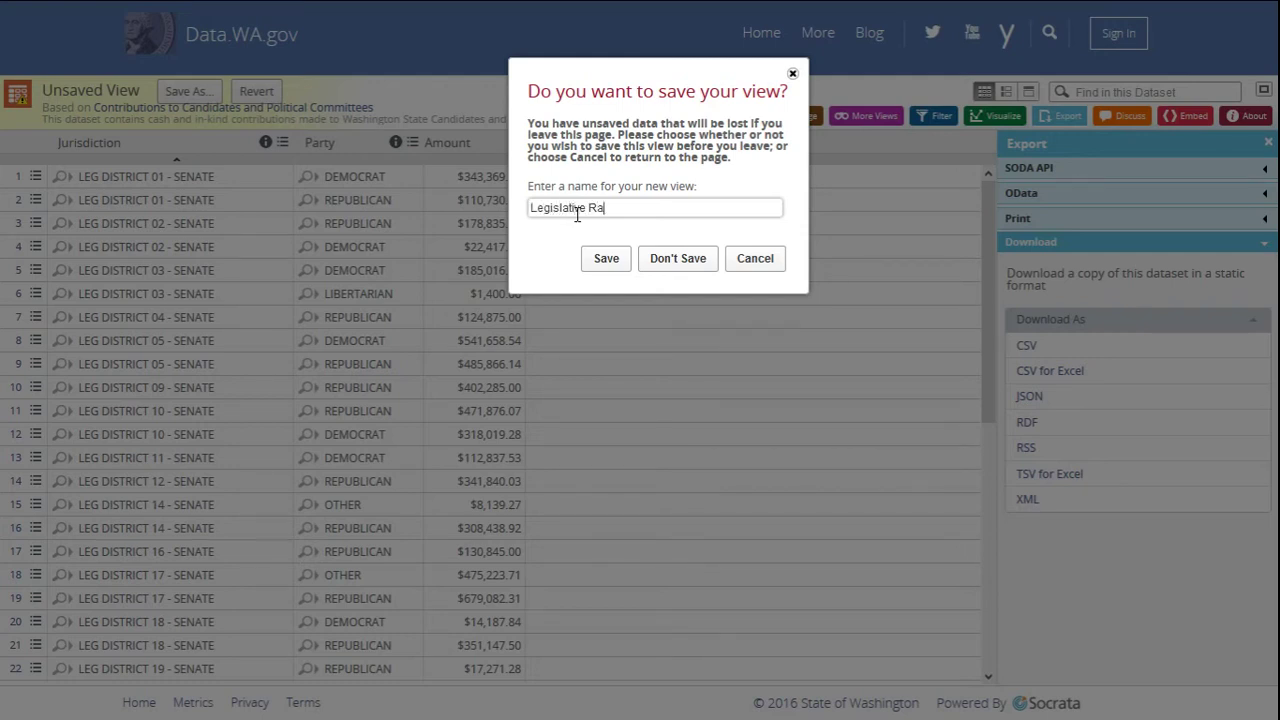
pyautogui.click(604, 267)
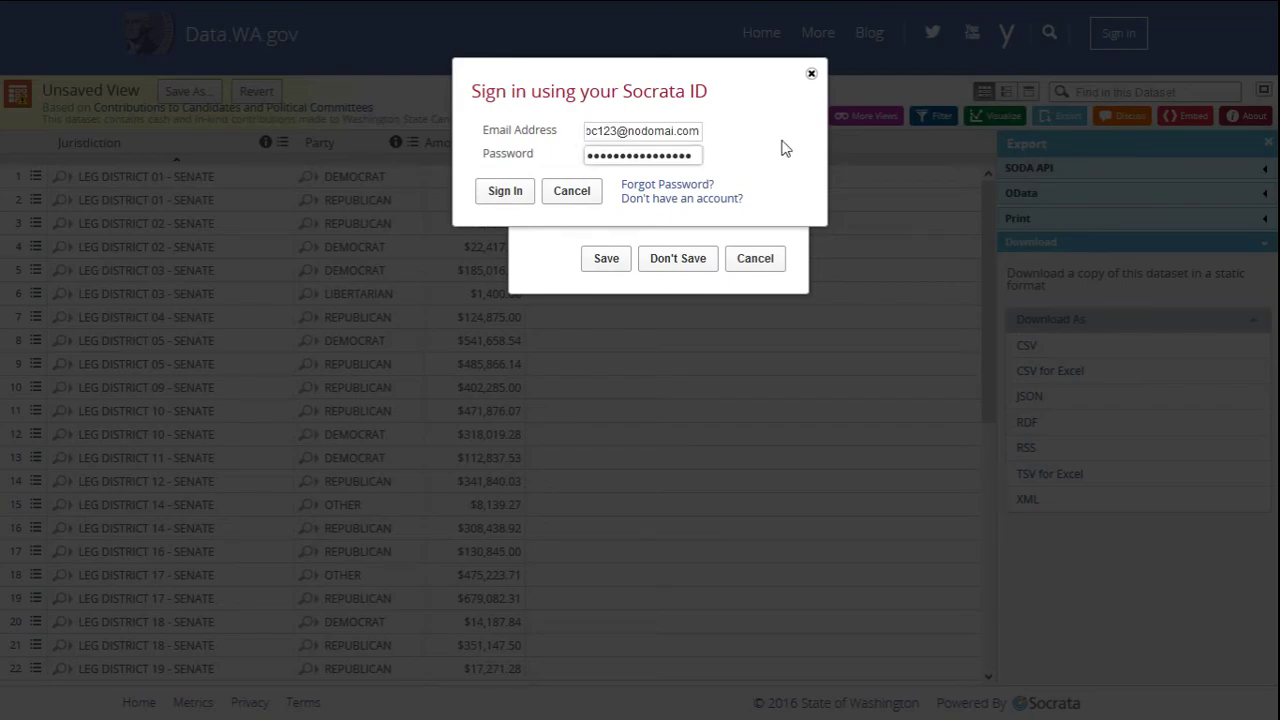
pyautogui.click(505, 190)
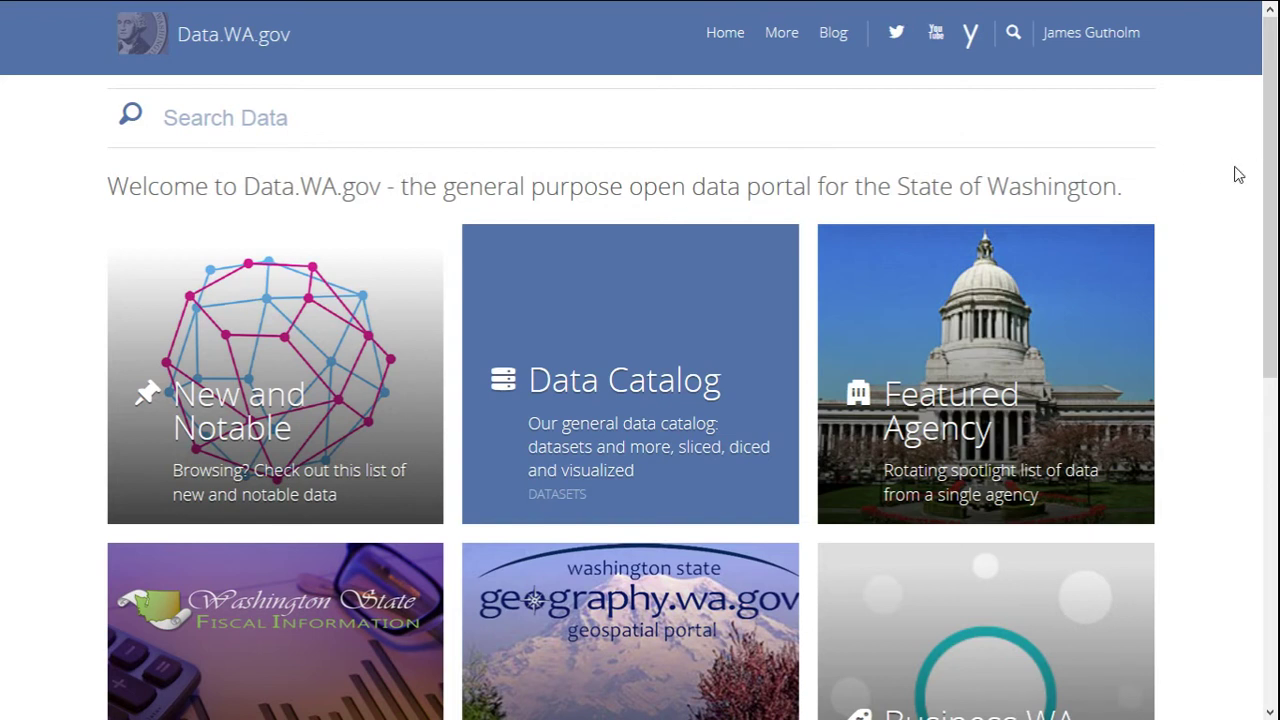
# Step: From View Profile, open 'Legislative Races' under Owned By Me
pyautogui.click(1092, 34)
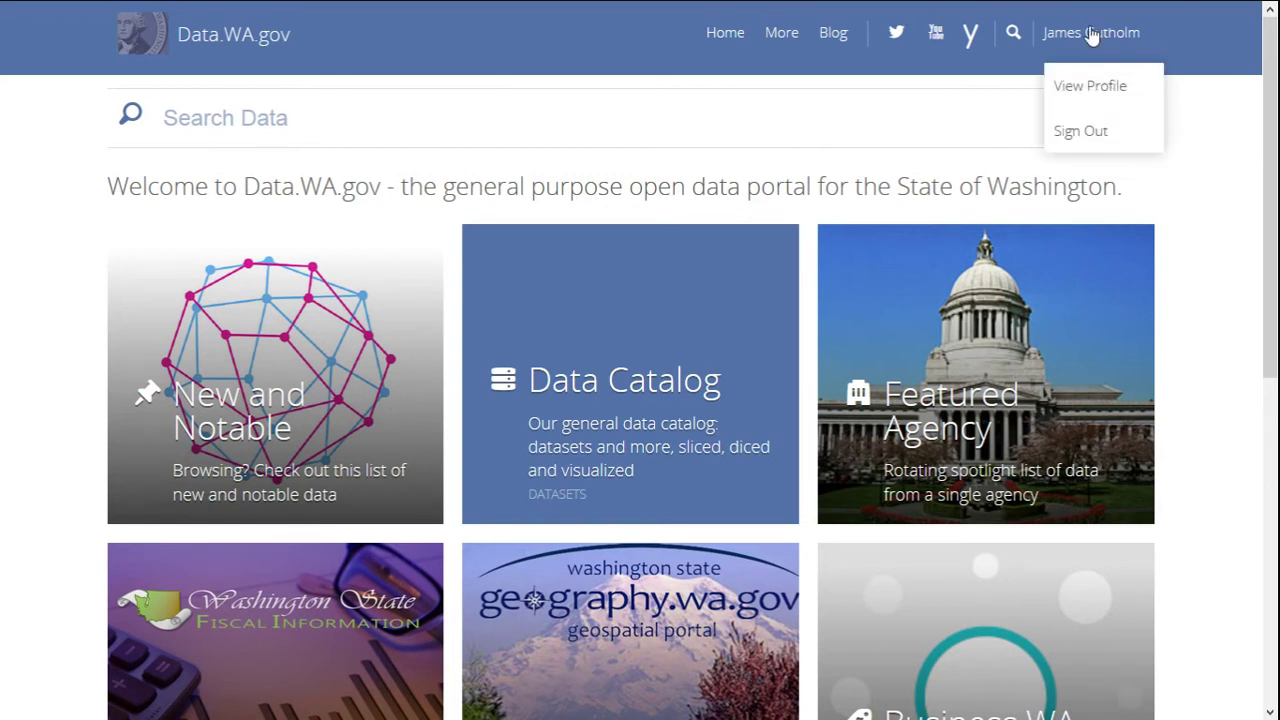
pyautogui.click(1090, 86)
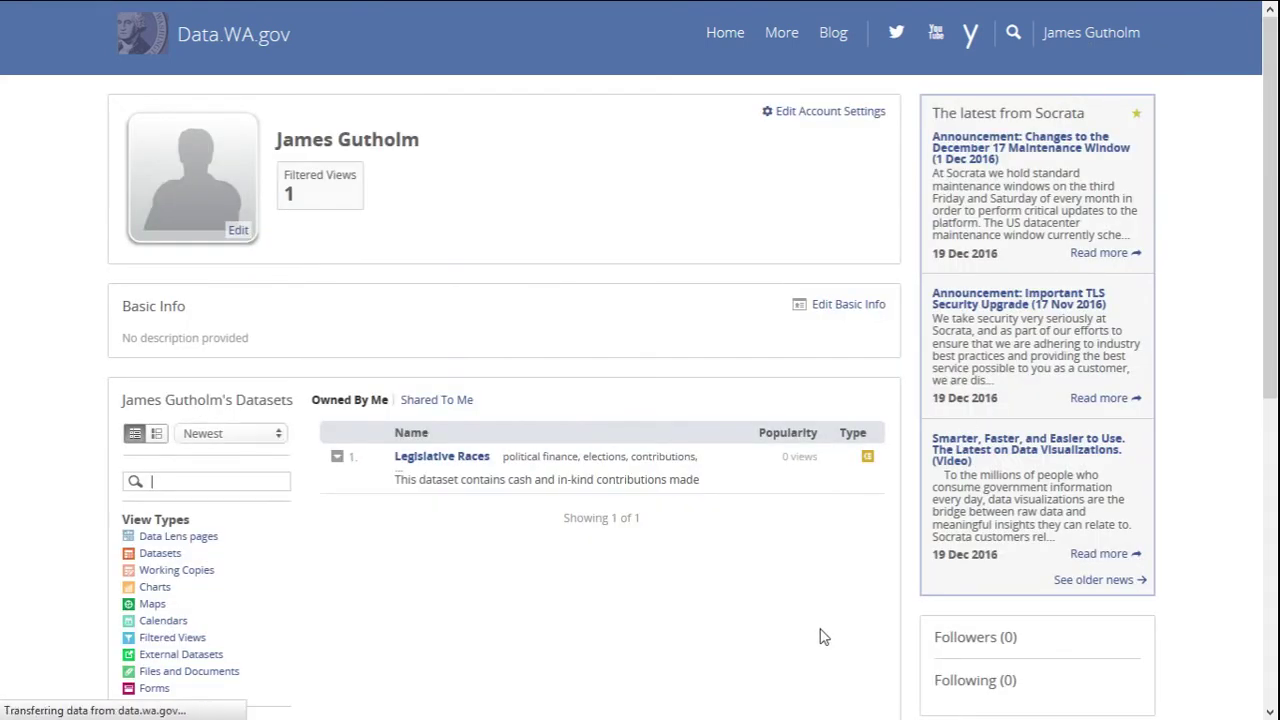
pyautogui.scroll(-3, 817, 617)
pyautogui.scroll(-2, 817, 620)
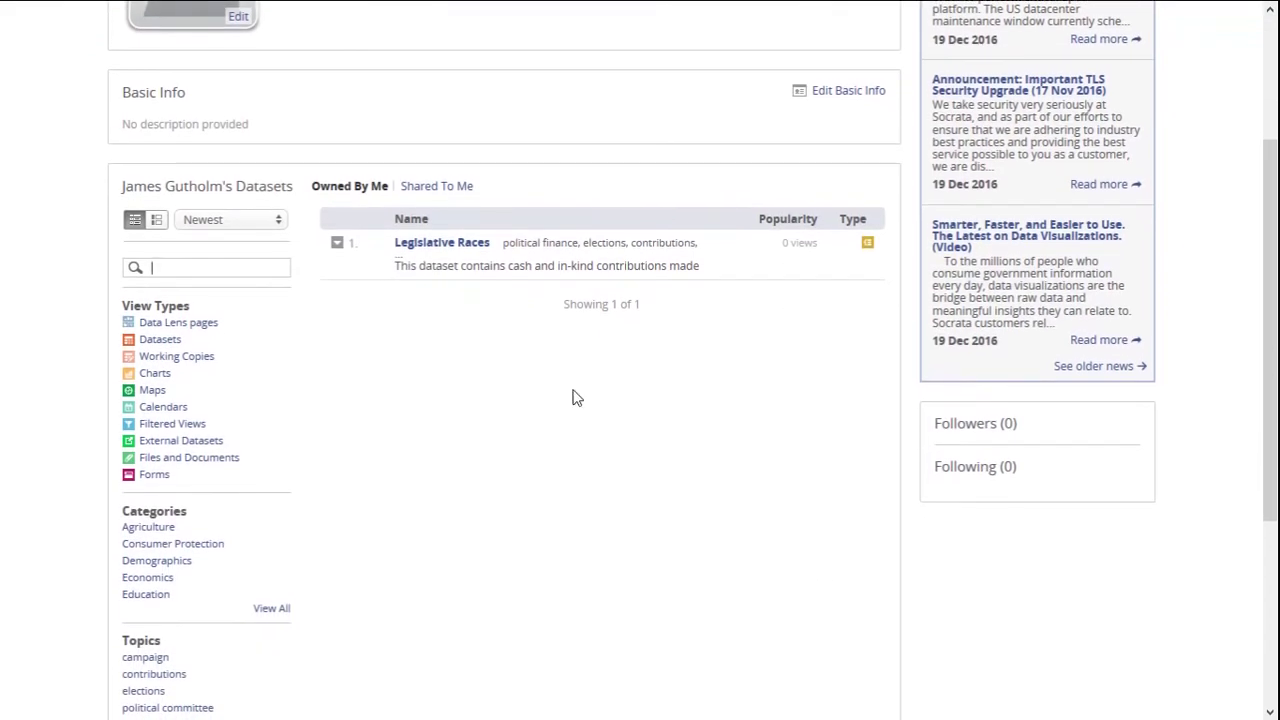
pyautogui.click(441, 252)
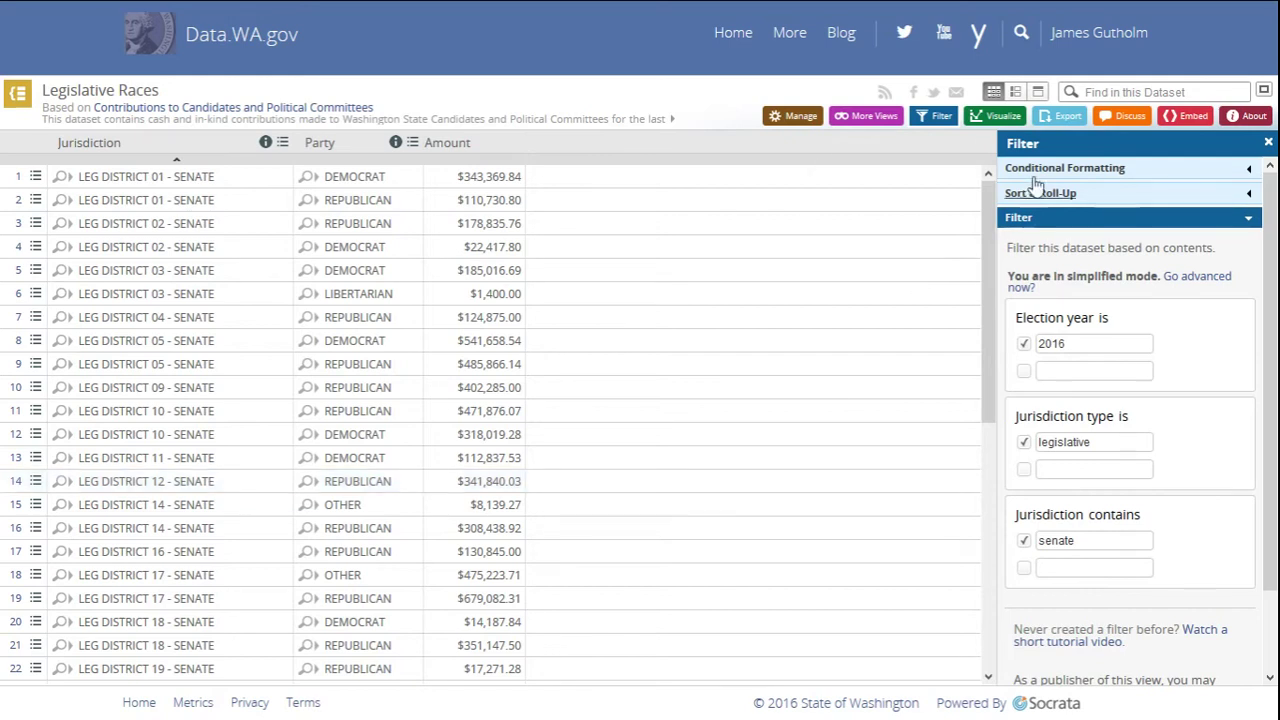
# Step: Create a Stacked Bar chart with Jurisdiction as labels and Amount as values
pyautogui.click(999, 118)
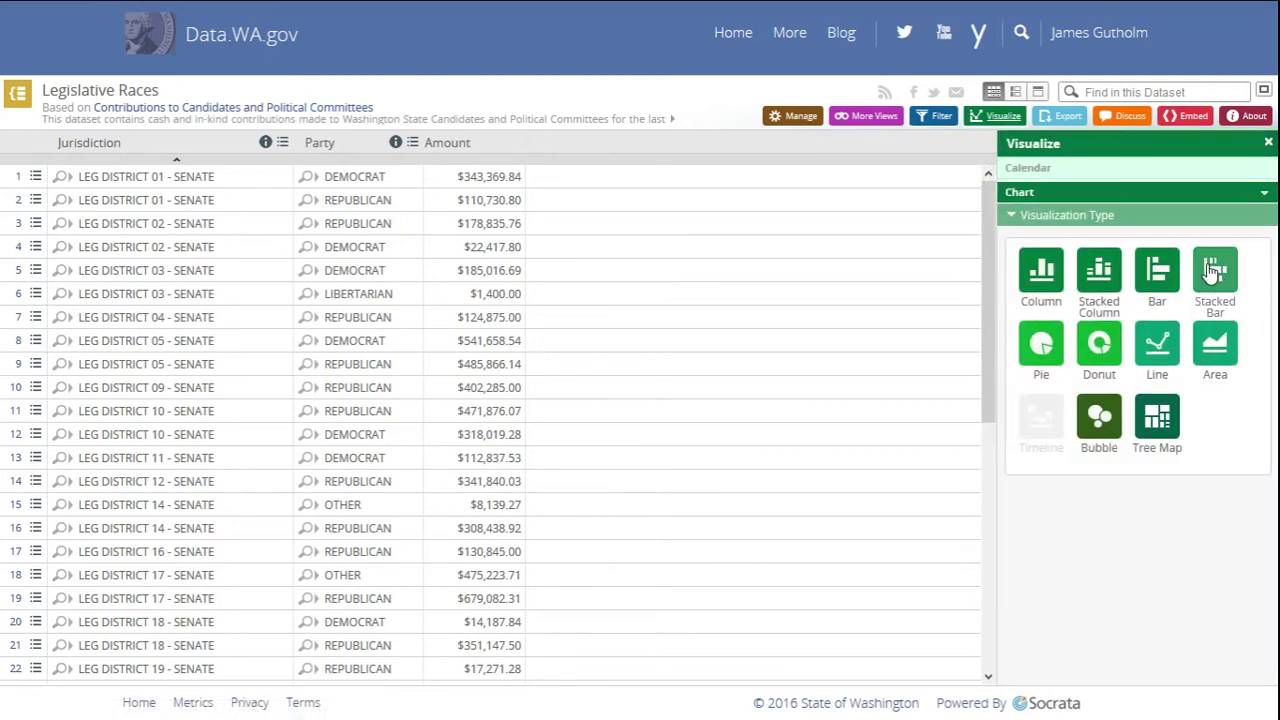
pyautogui.click(1212, 273)
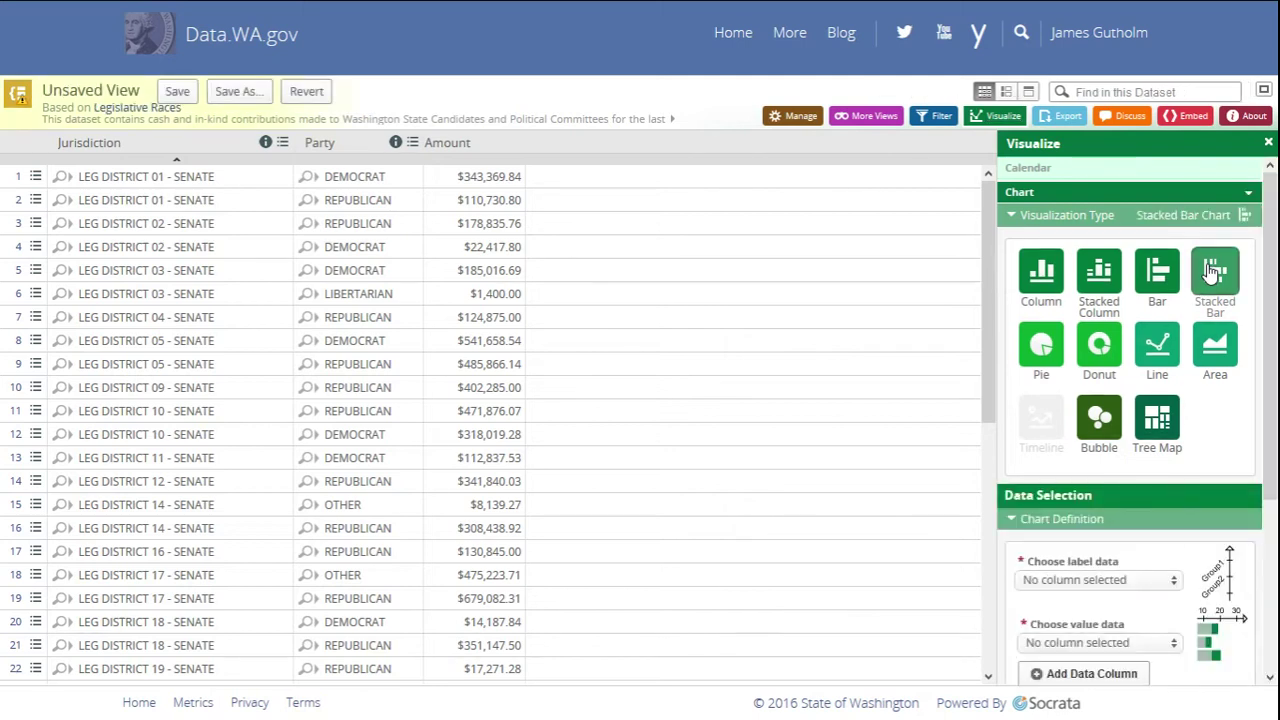
pyautogui.scroll(-3, 1090, 582)
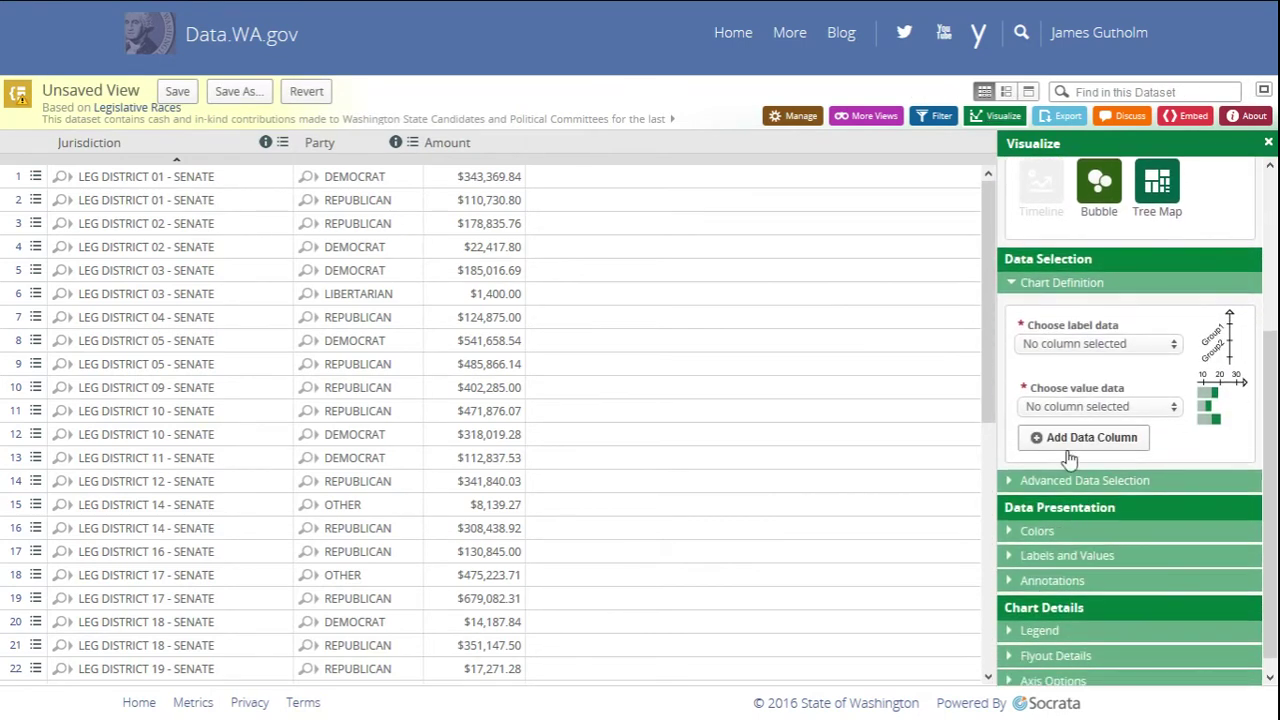
pyautogui.click(1073, 343)
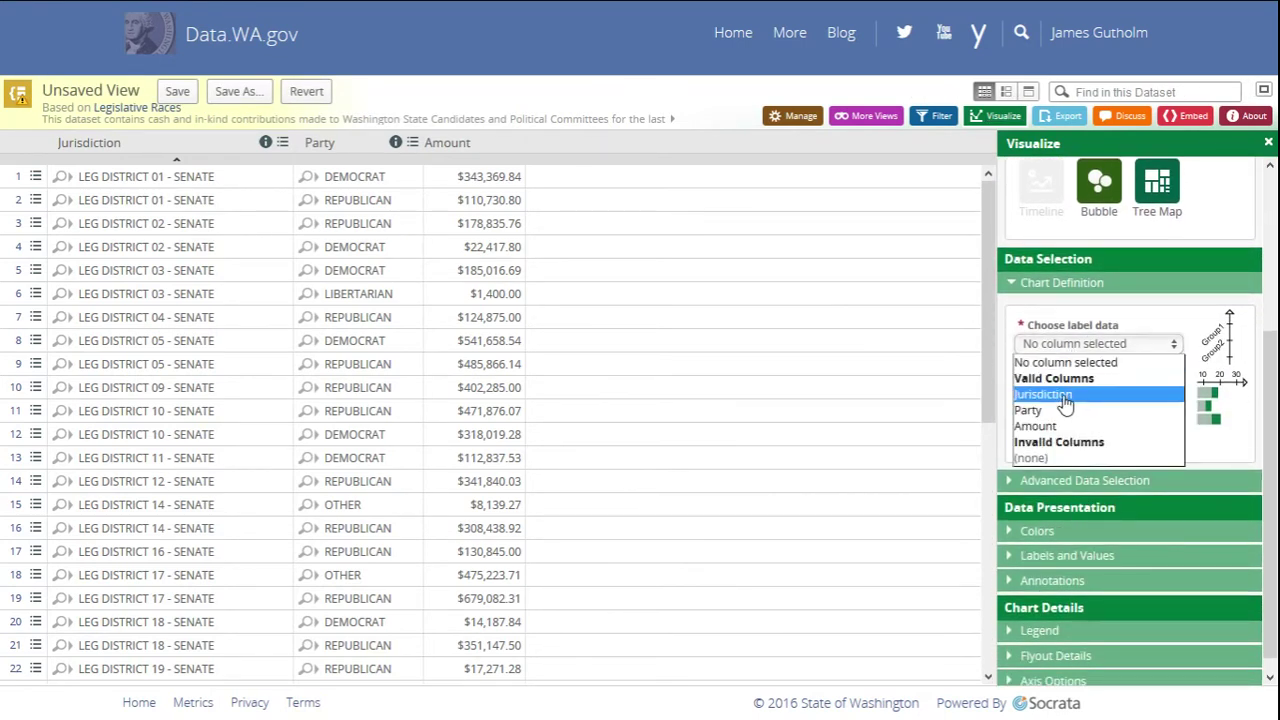
pyautogui.click(1068, 396)
pyautogui.click(1112, 408)
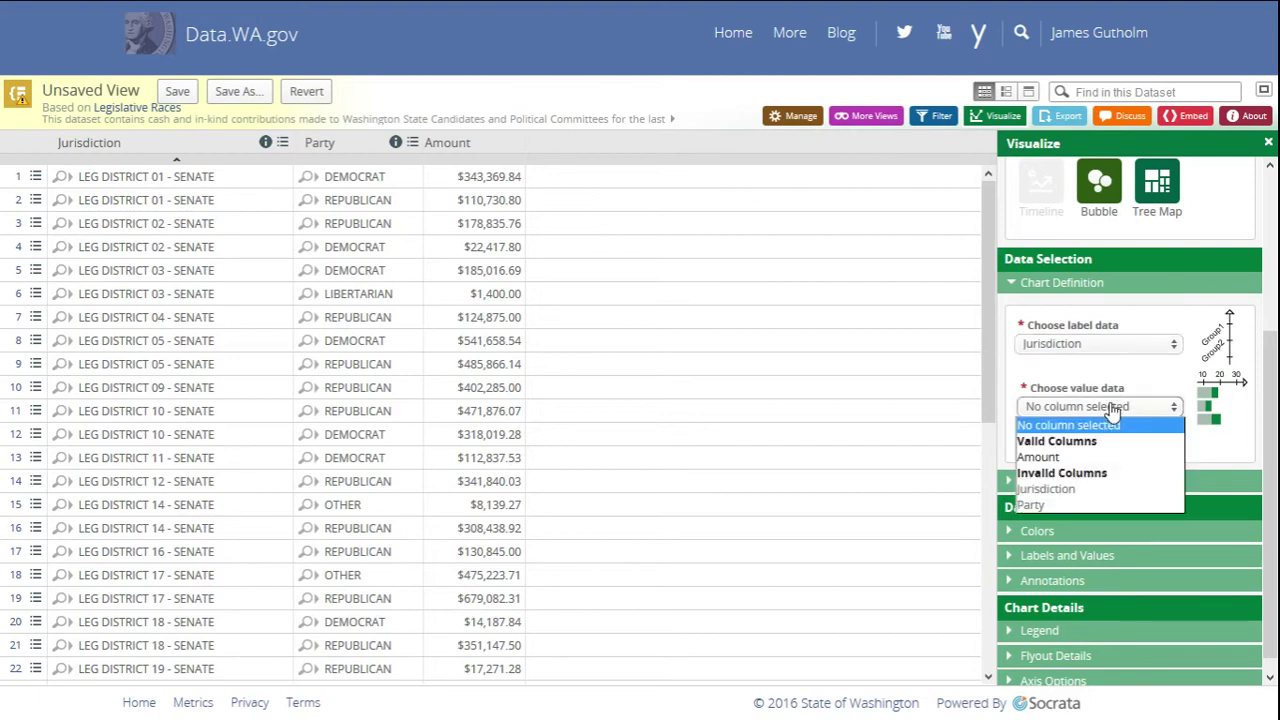
pyautogui.click(1088, 457)
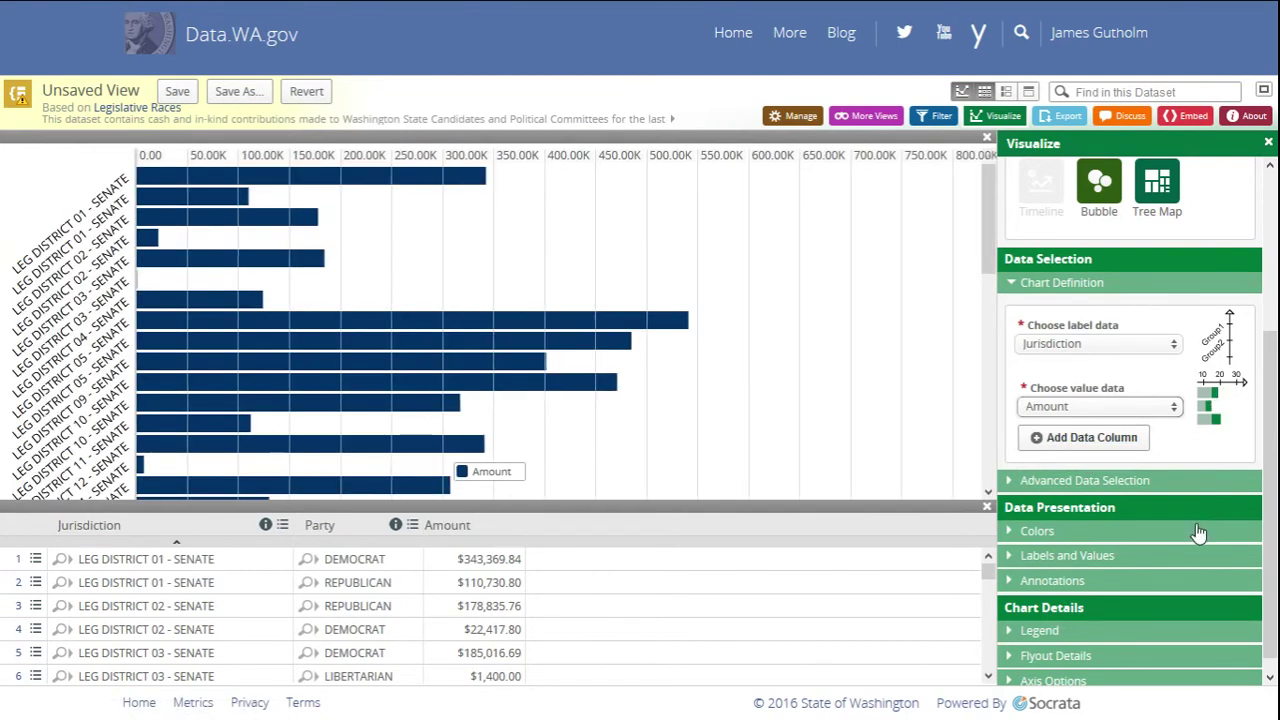
# Step: Group the chart's series by Party under Advanced Data Selection
pyautogui.click(1087, 482)
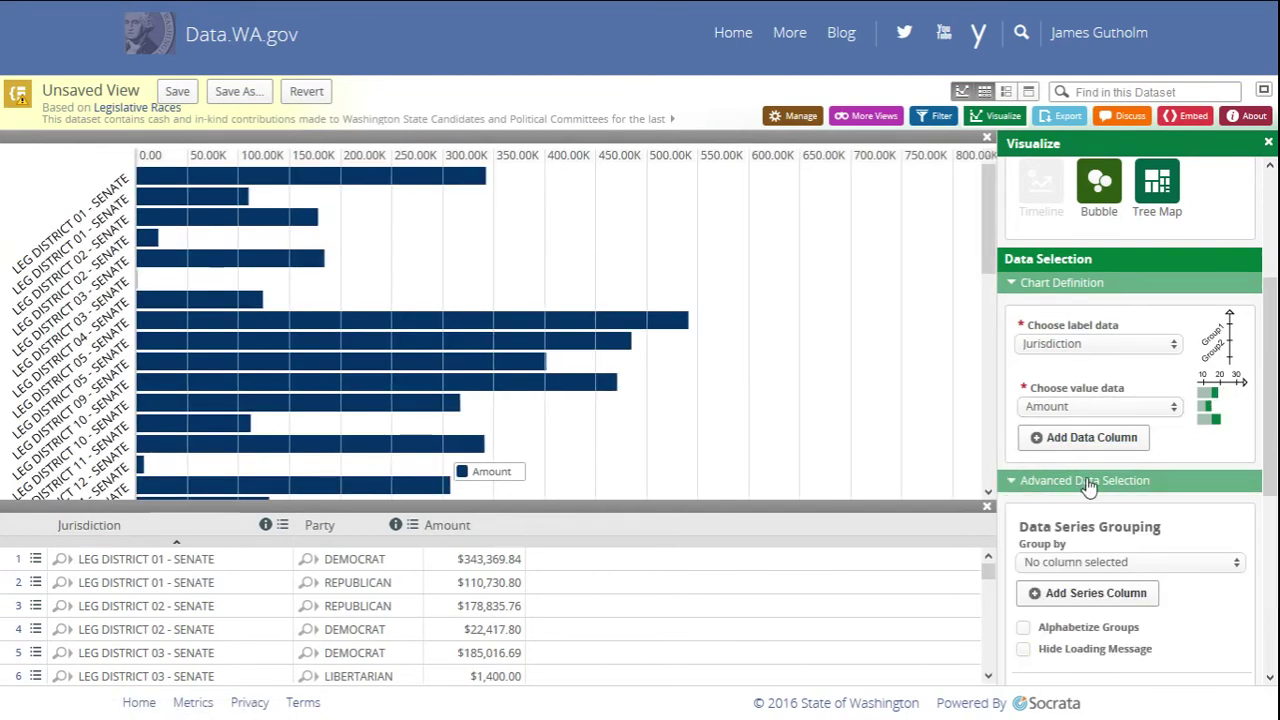
pyautogui.scroll(-3, 1188, 518)
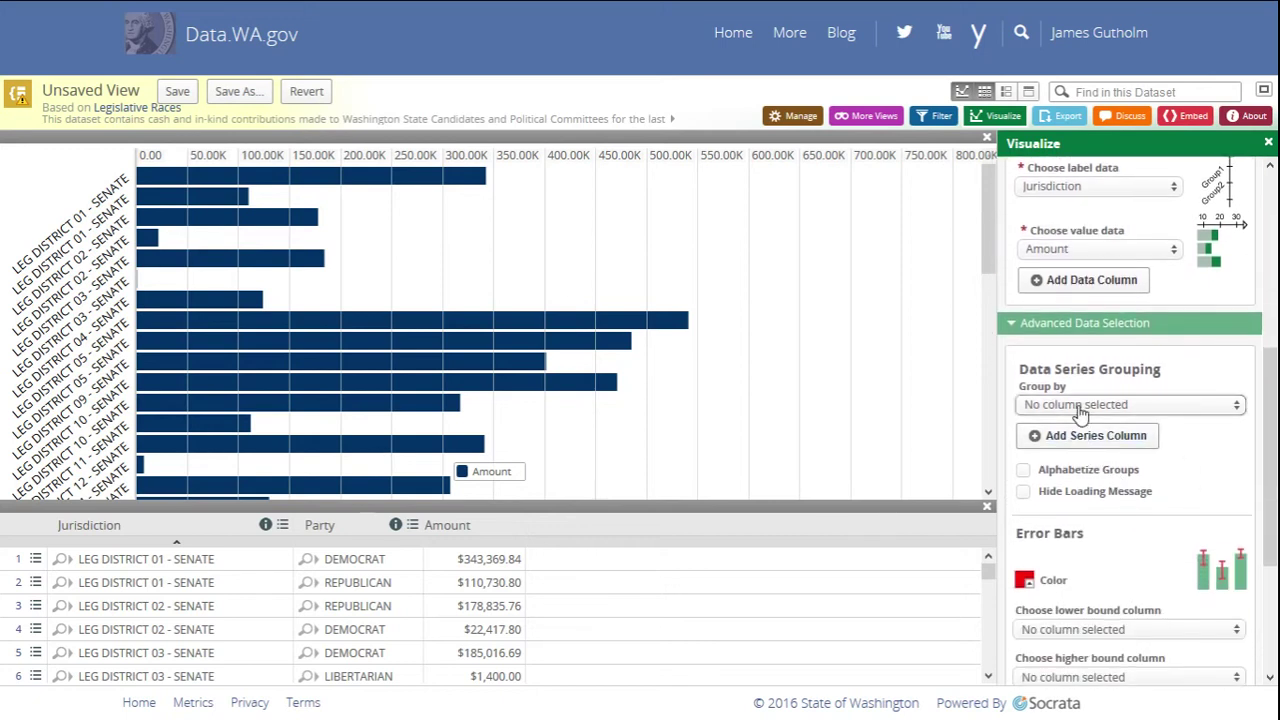
pyautogui.click(1080, 405)
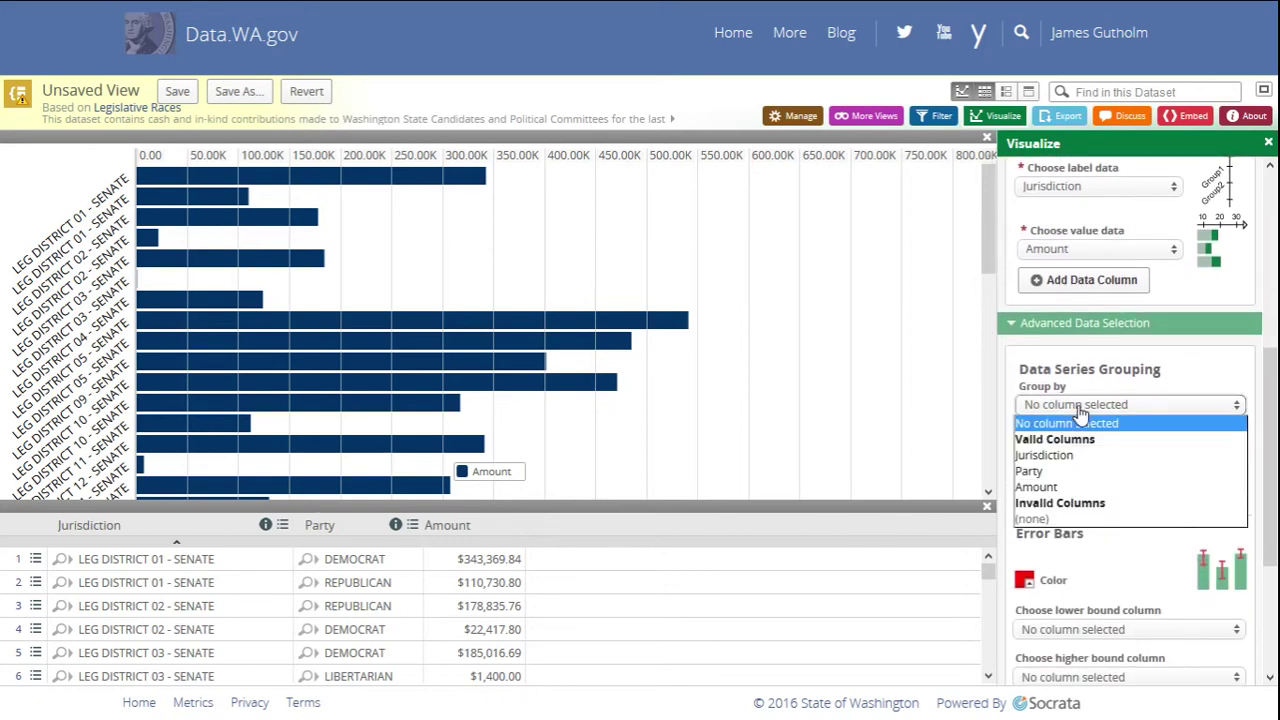
pyautogui.click(1065, 472)
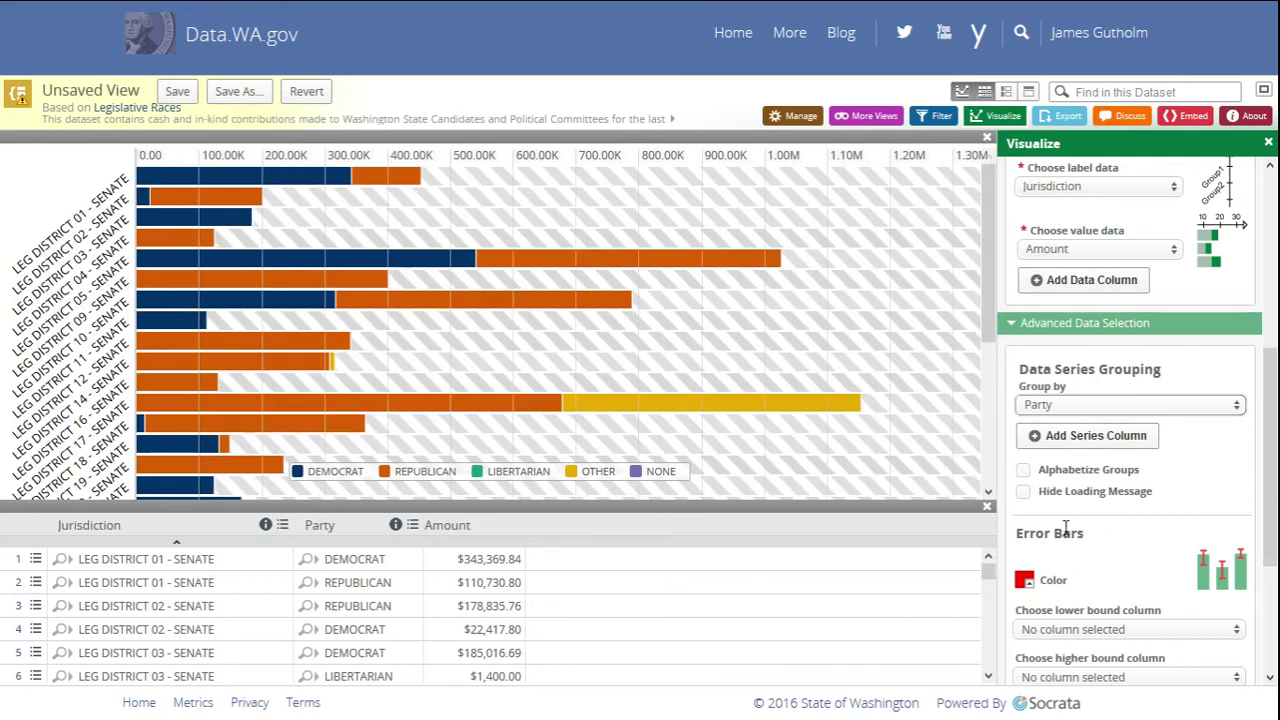
# Step: Change the REPUBLICAN series colour from orange to red and save the chart view
pyautogui.moveTo(1272, 425); pyautogui.dragTo(1272, 525)
pyautogui.click(1033, 527)
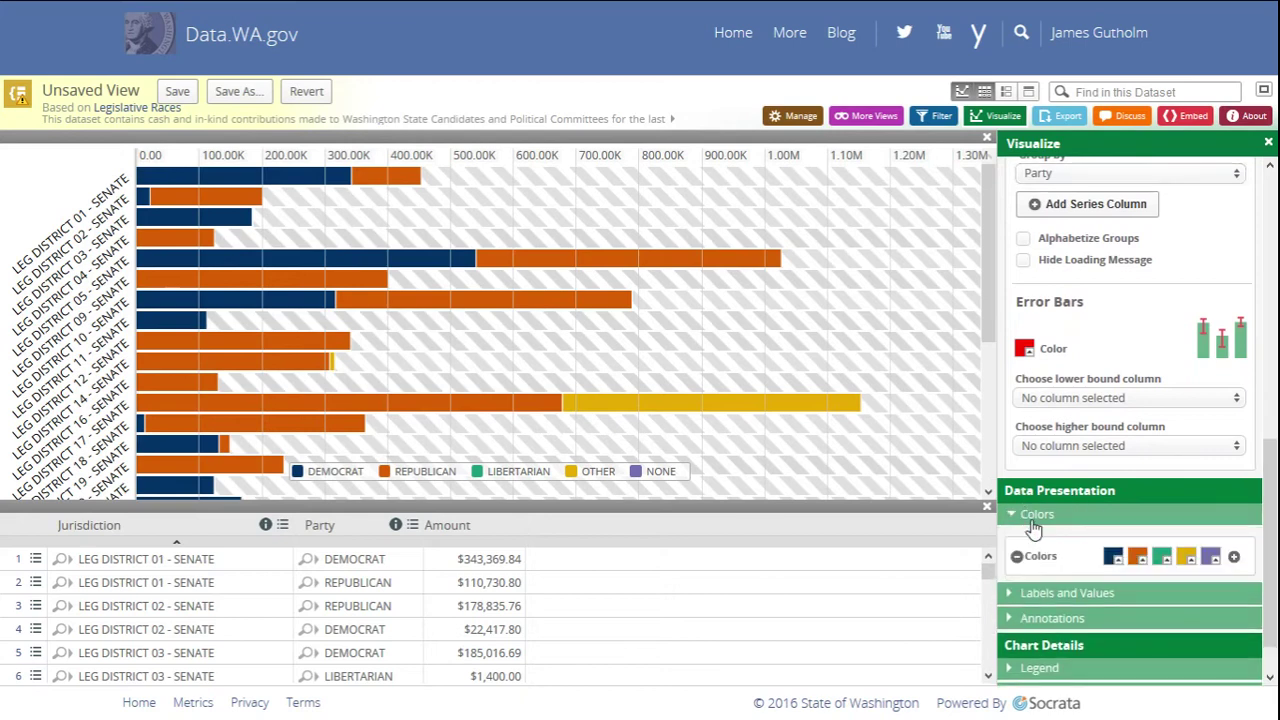
pyautogui.click(1140, 562)
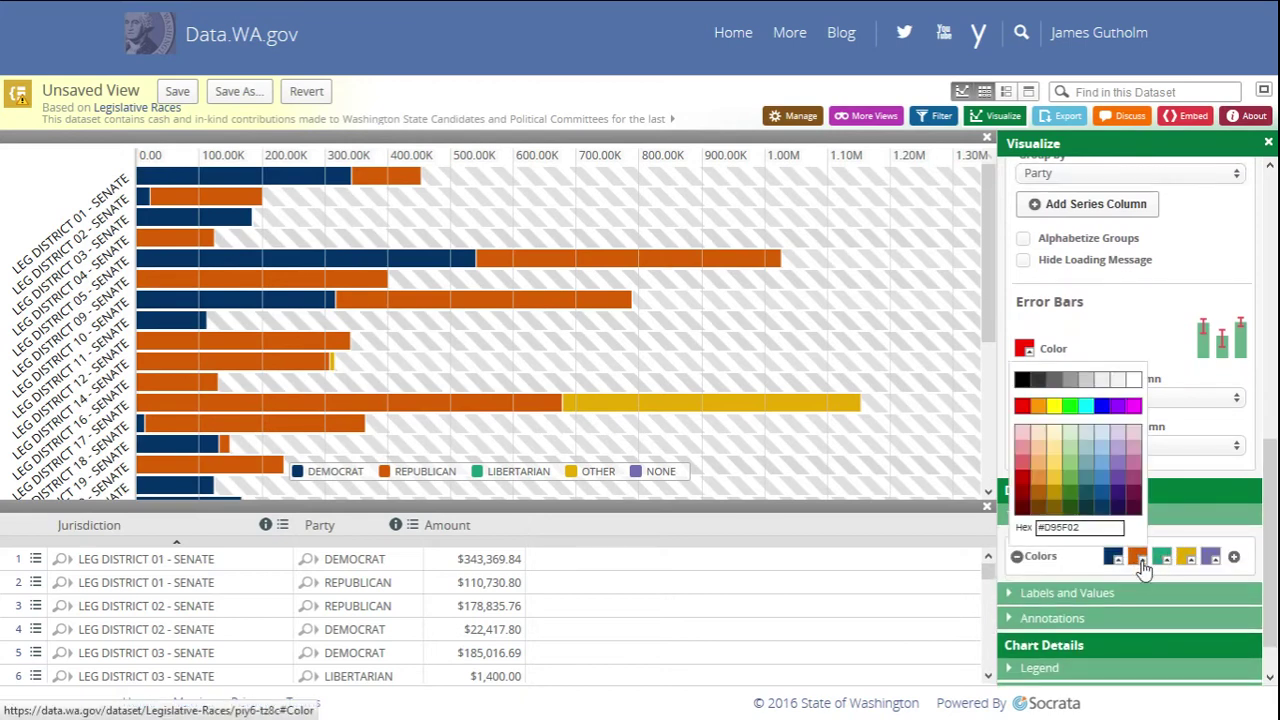
pyautogui.click(1024, 487)
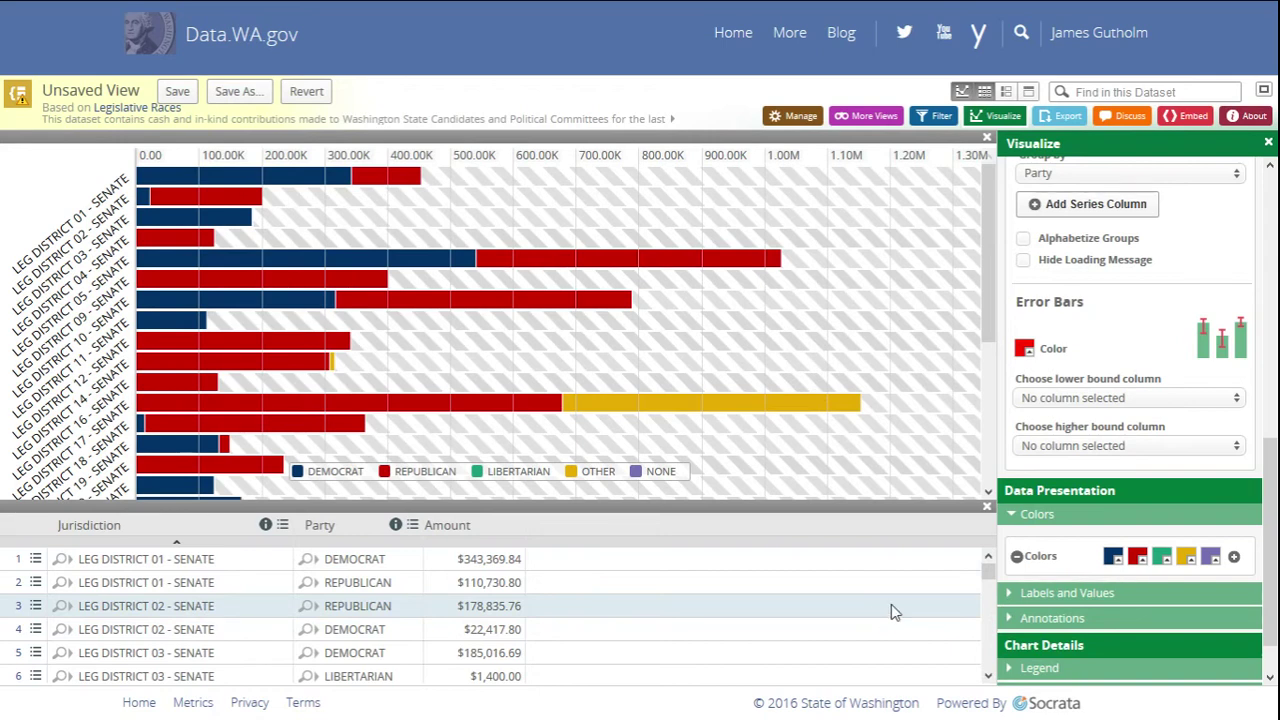
pyautogui.click(175, 92)
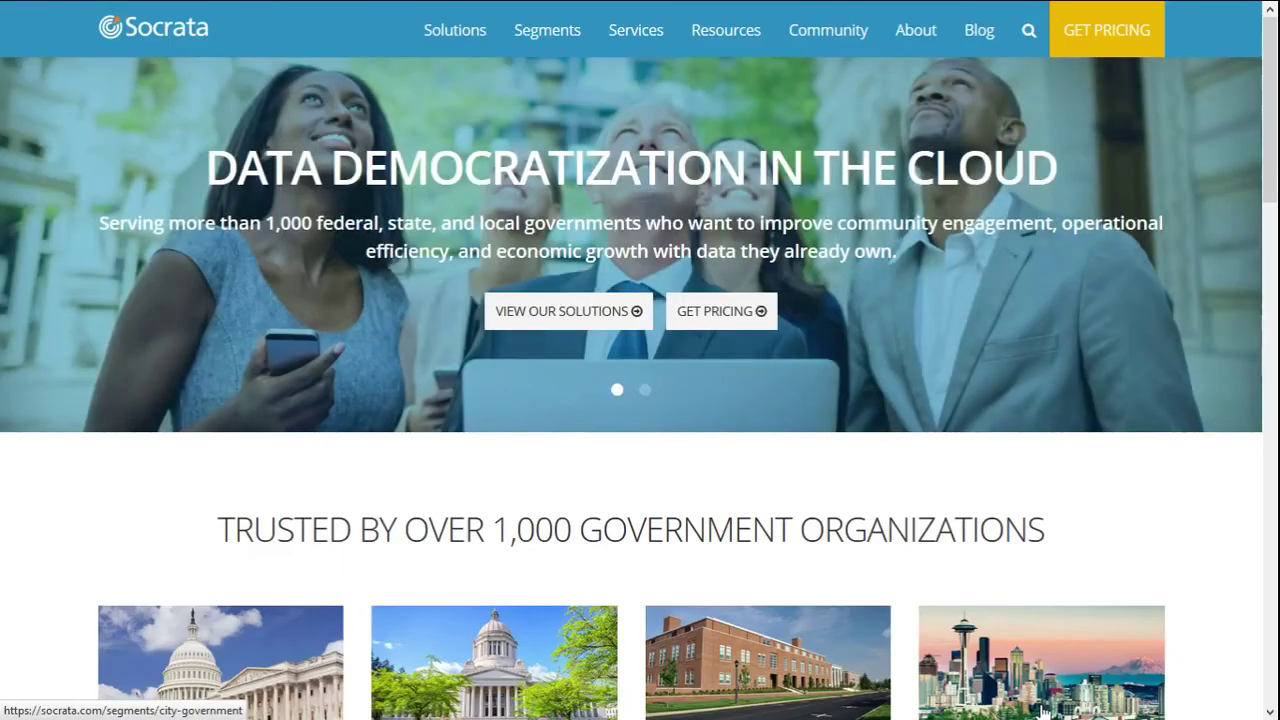
# Step: Go to Socrata's Support help centre from the Community menu on socrata.com
pyautogui.moveTo(837, 38)
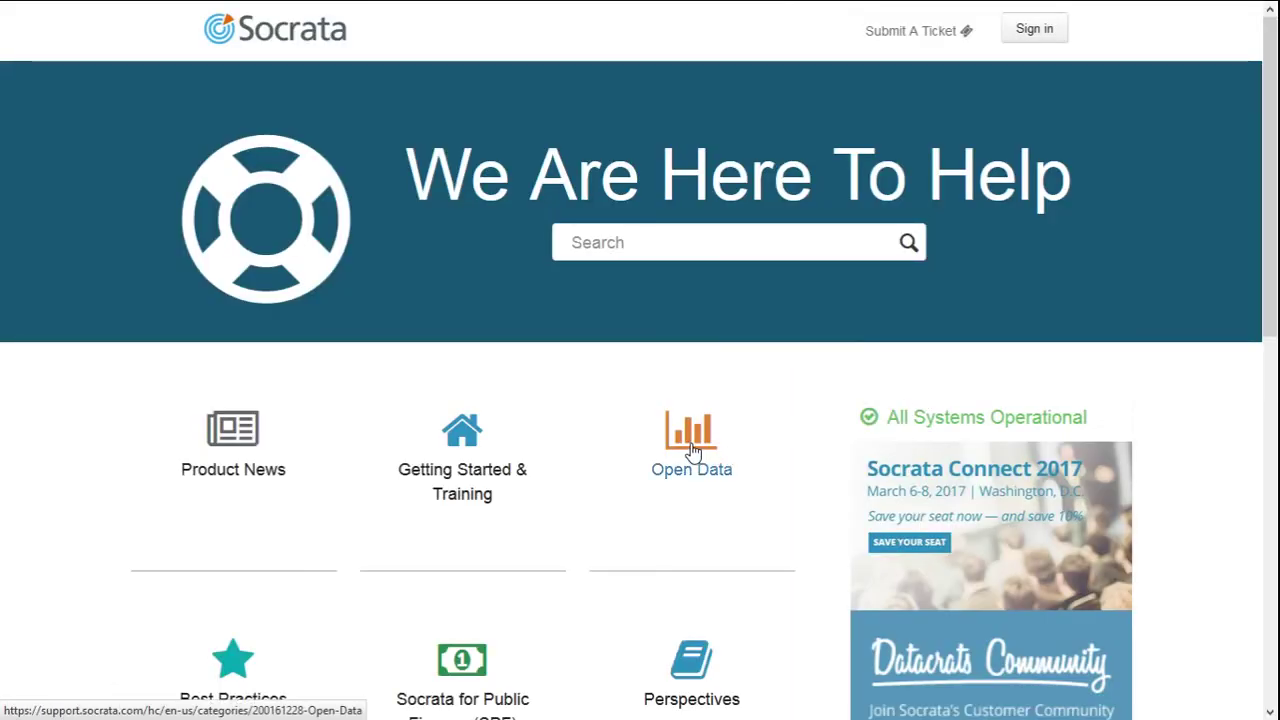
# Step: Open the Open Data knowledge-base category and scroll down to its How do I...? section
pyautogui.click(692, 452)
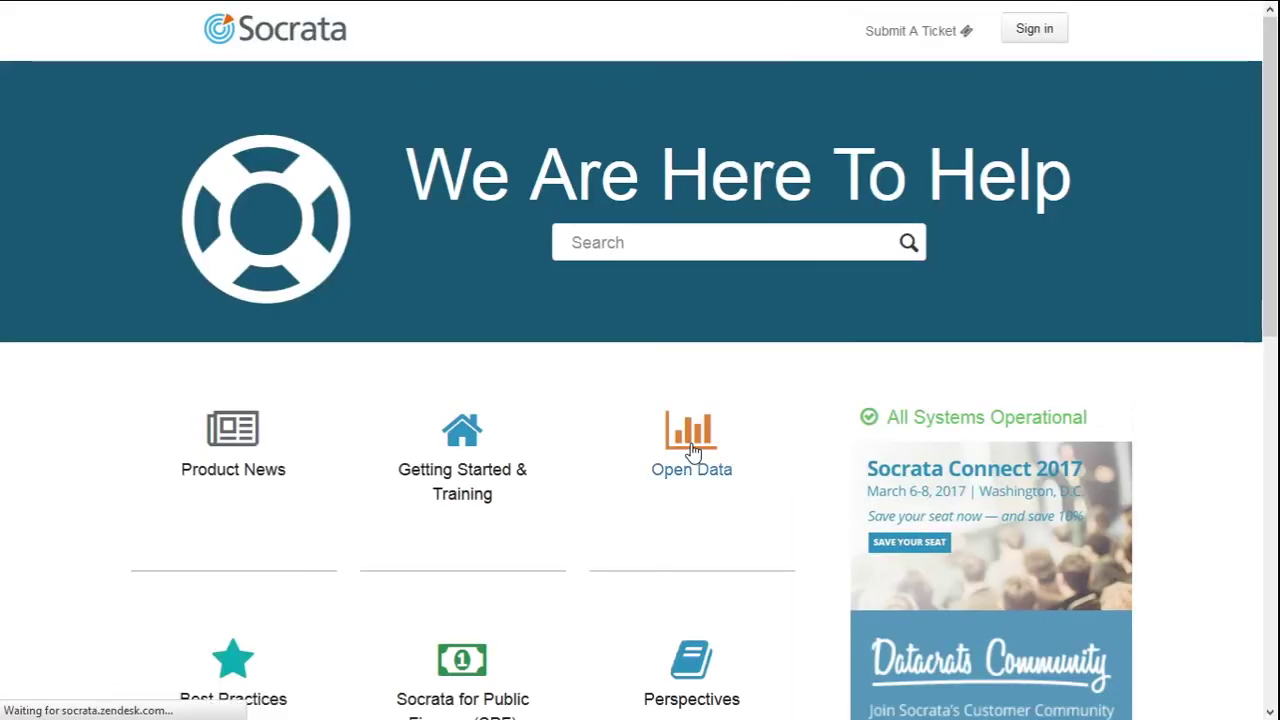
pyautogui.scroll(-3, 1047, 469)
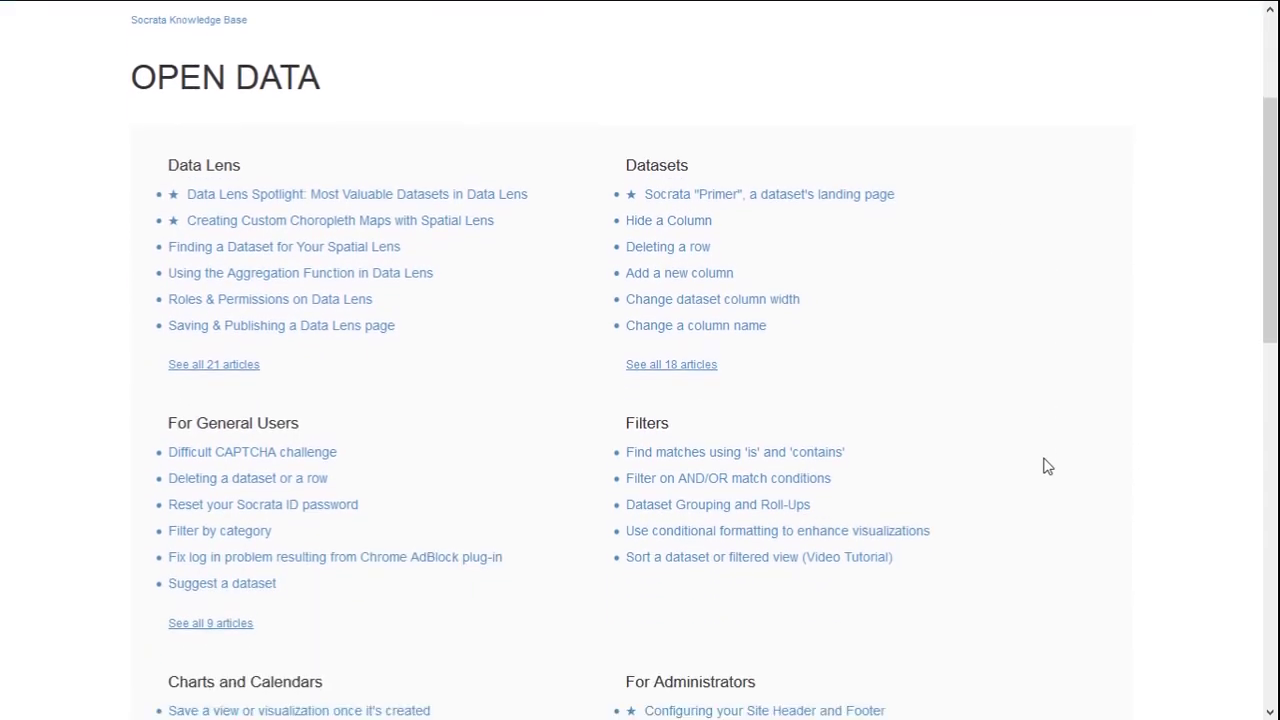
pyautogui.scroll(-5, 1047, 467)
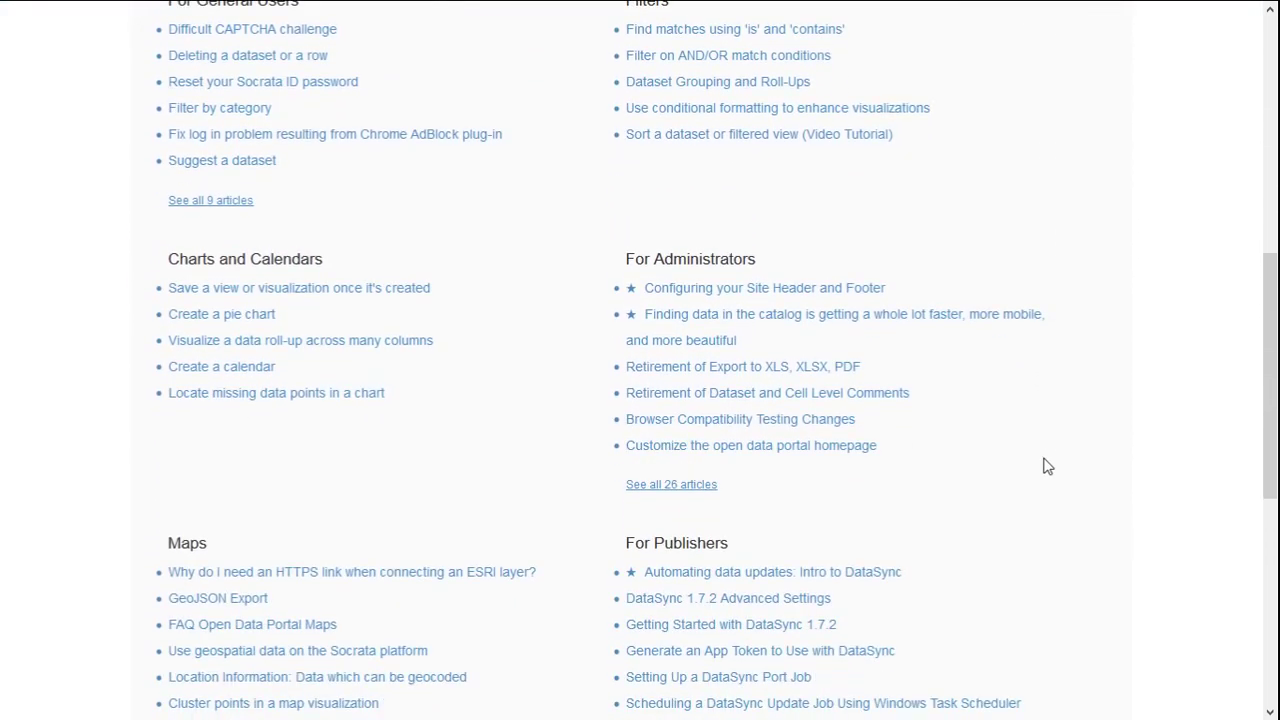
pyautogui.scroll(-1, 1047, 467)
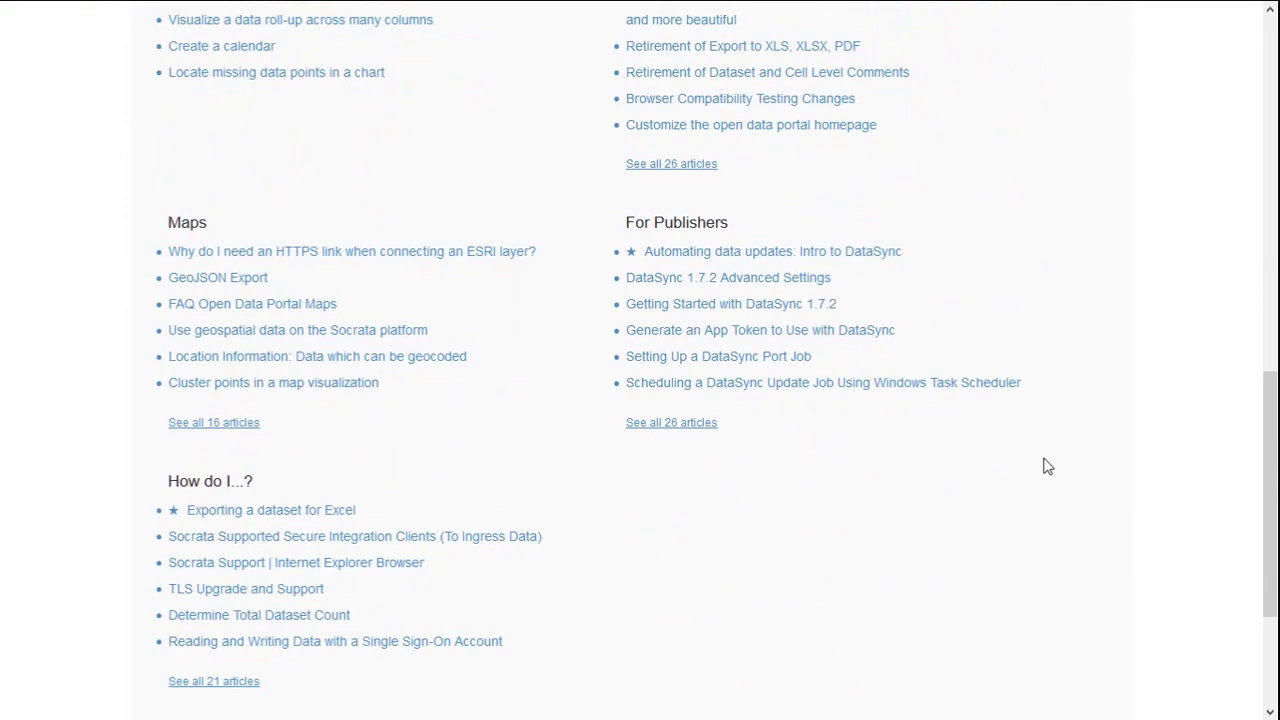